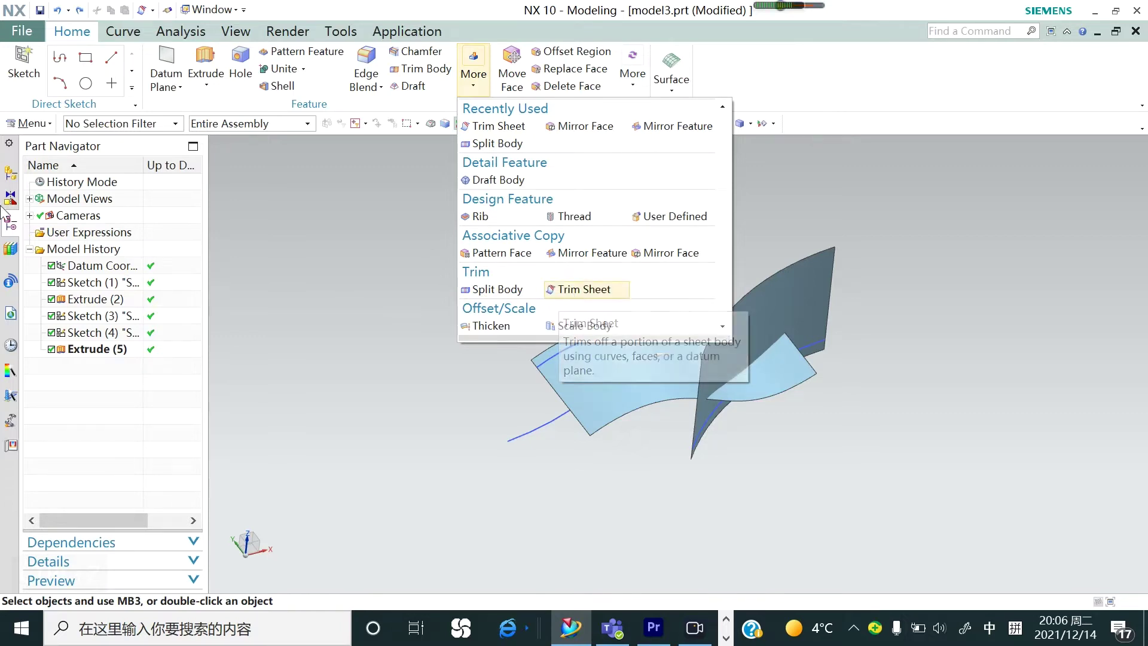
# - Trim the wavy sheet with the upright curved sheet as boundary, picking the wavy sheet on its larger portion and setting the region to Keep
pyautogui.click(26, 124)
pyautogui.moveTo(56, 189)
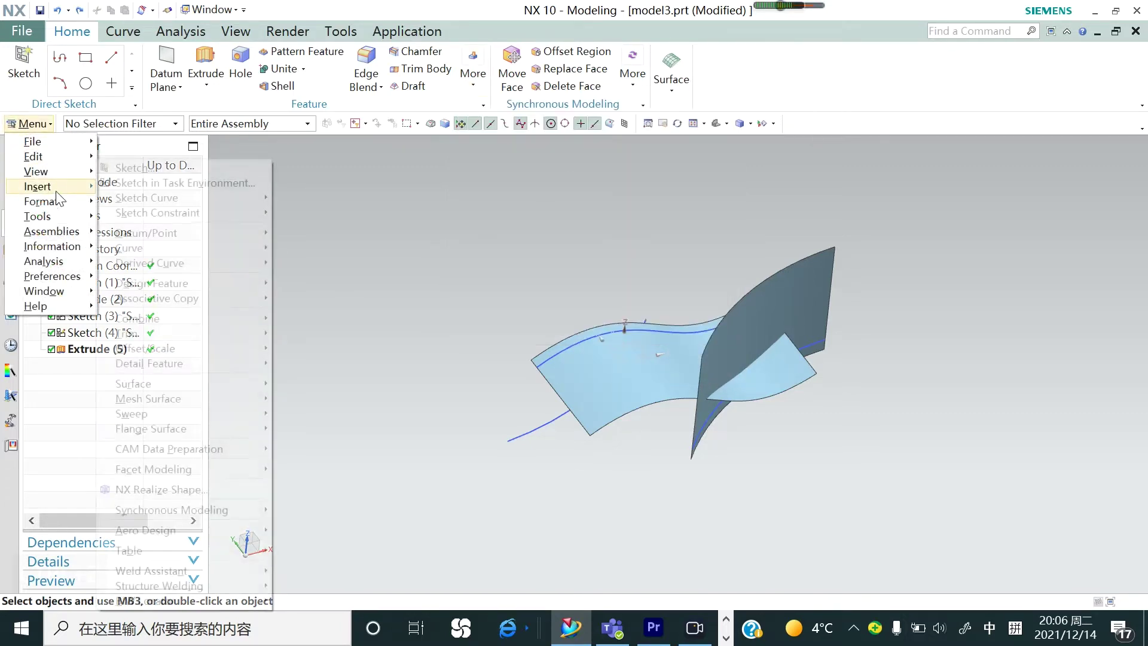
pyautogui.moveTo(181, 337)
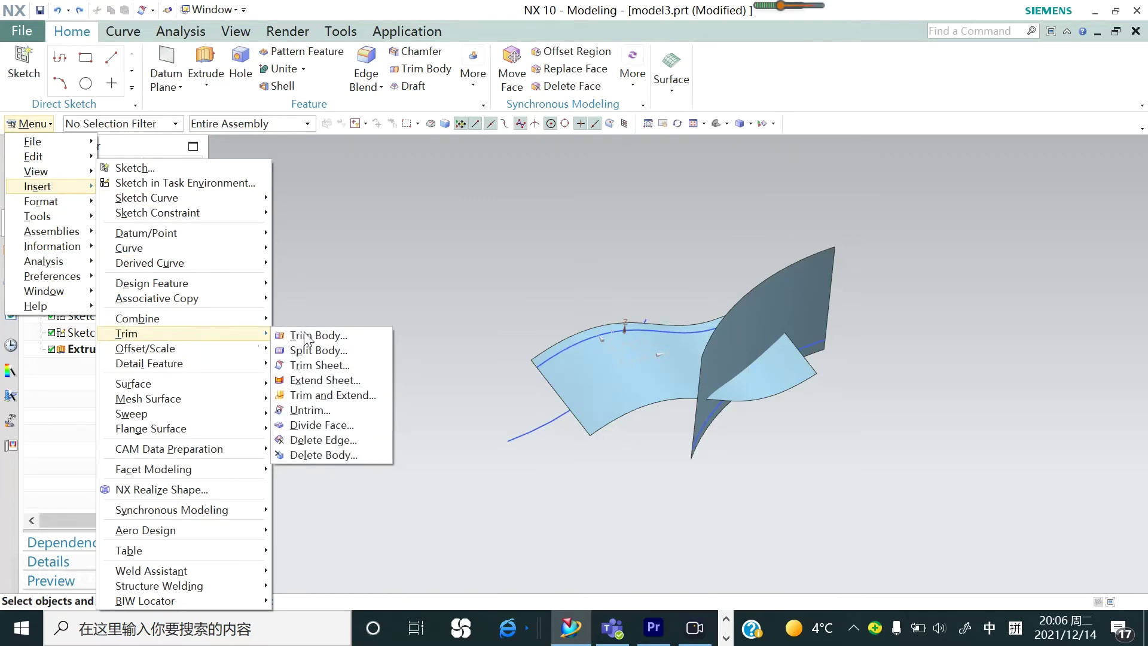
pyautogui.click(320, 365)
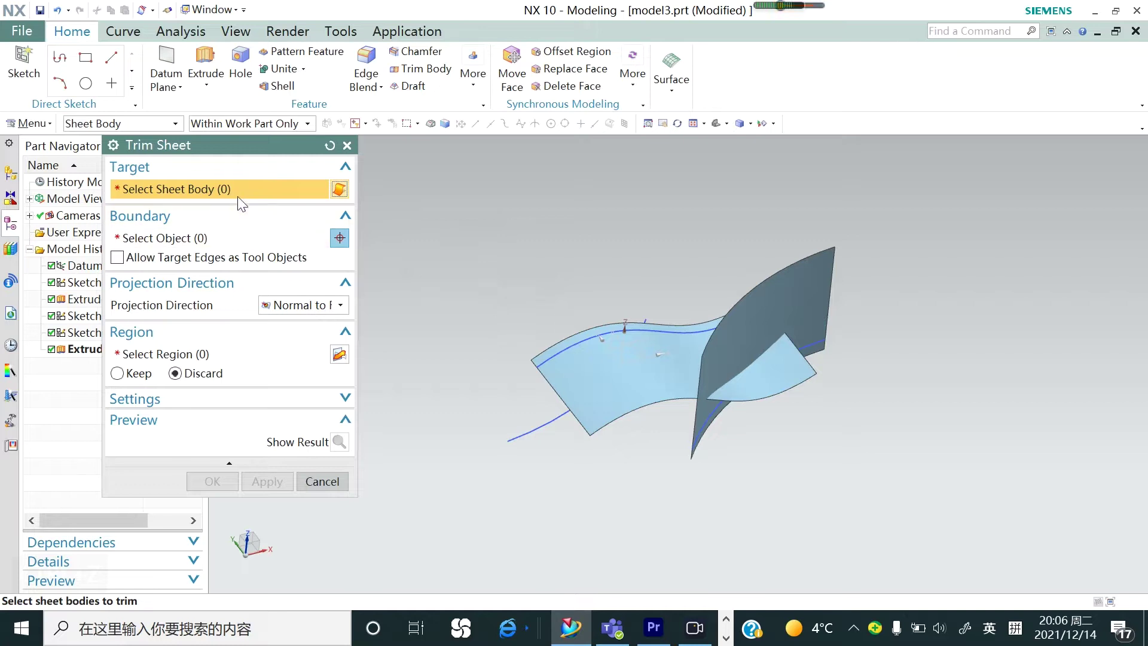
pyautogui.click(597, 366)
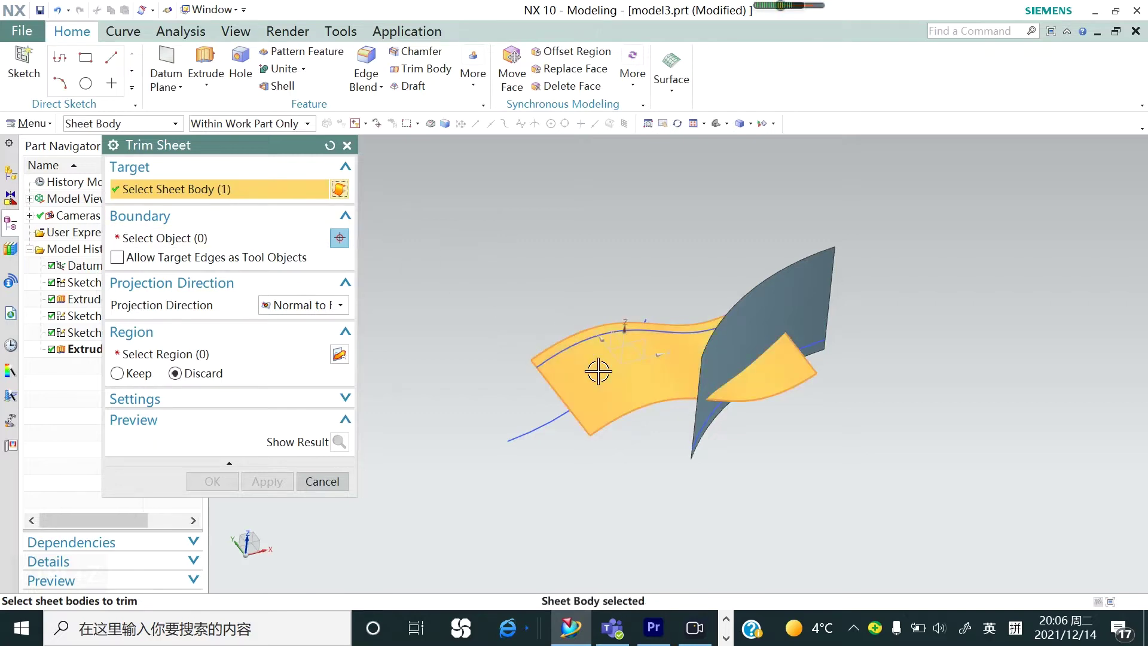
pyautogui.click(150, 239)
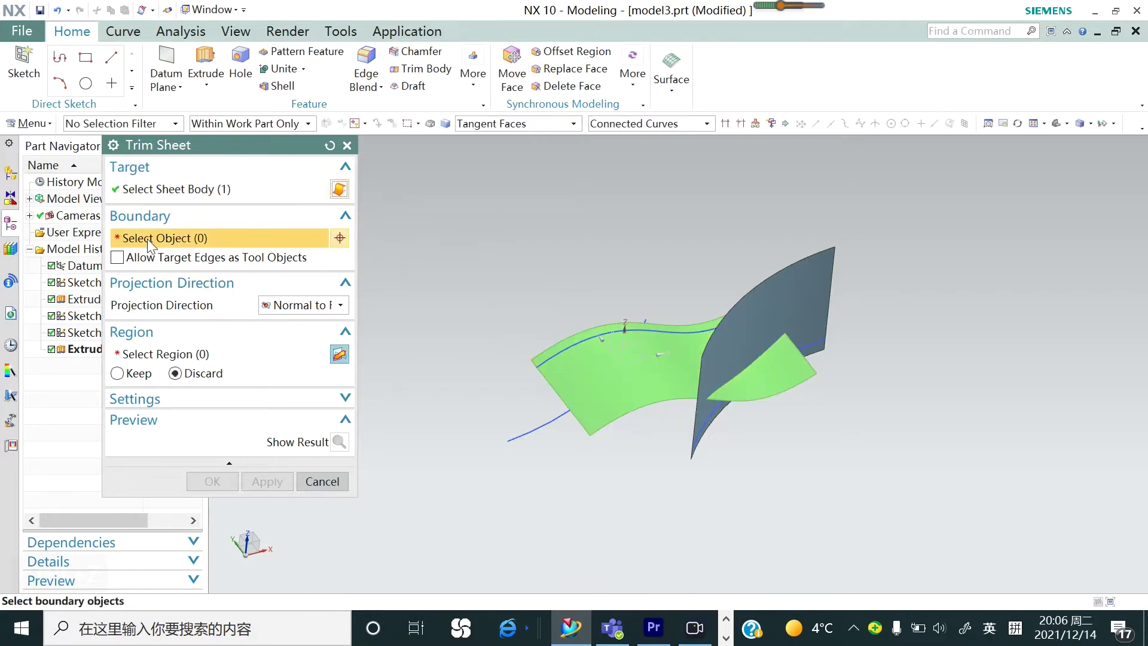
pyautogui.click(796, 310)
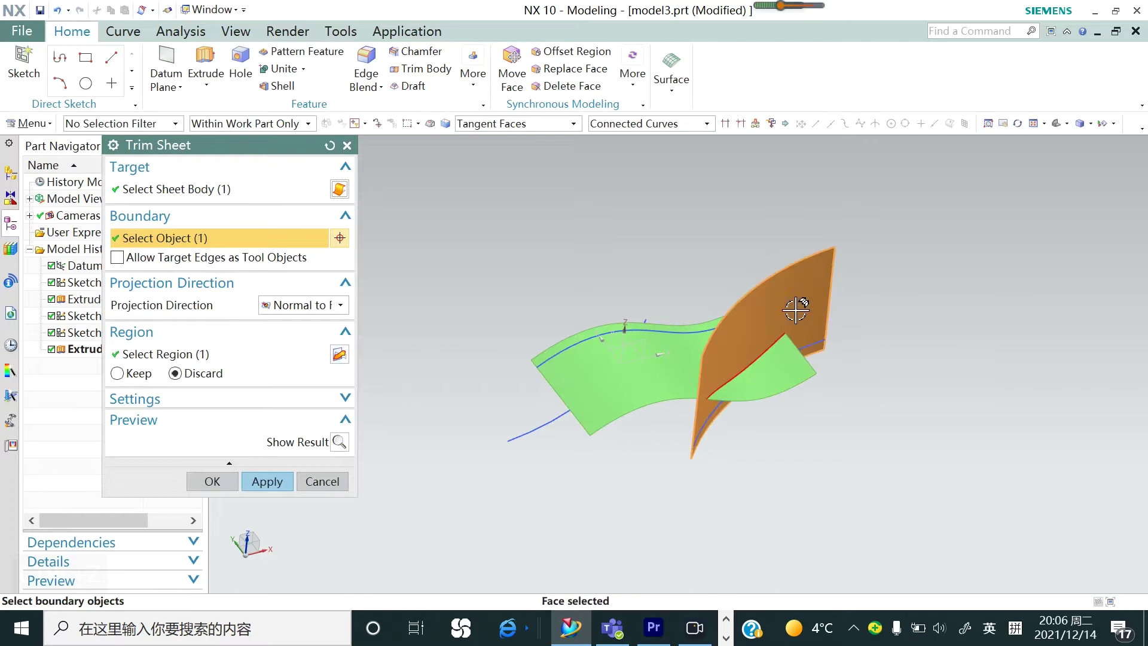
pyautogui.click(139, 376)
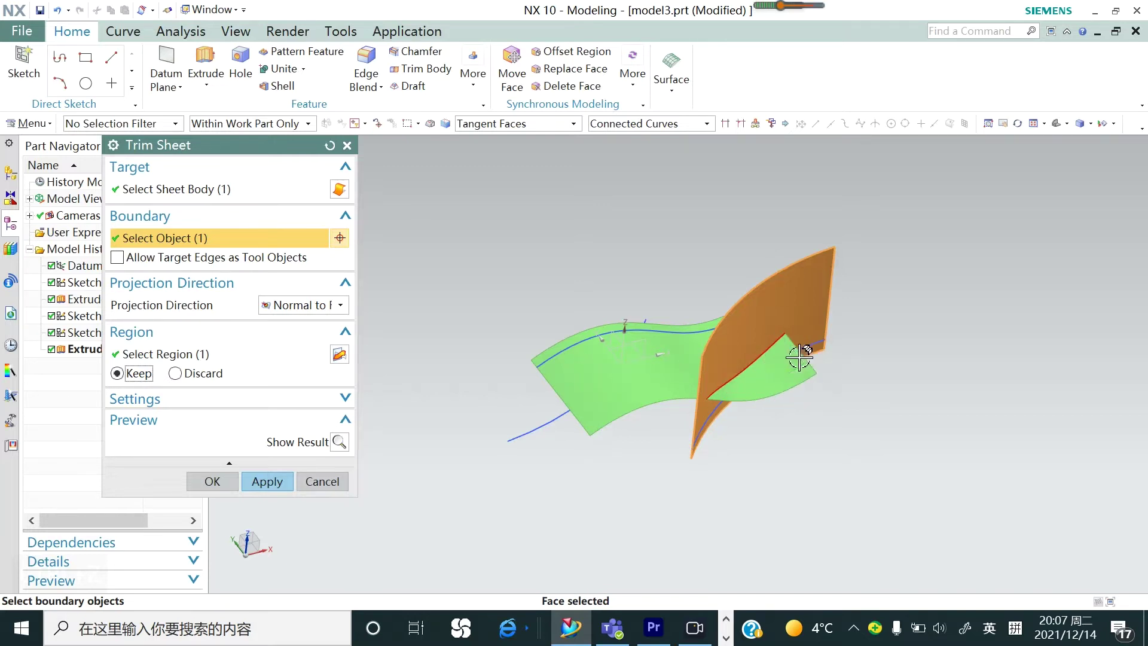
pyautogui.click(265, 480)
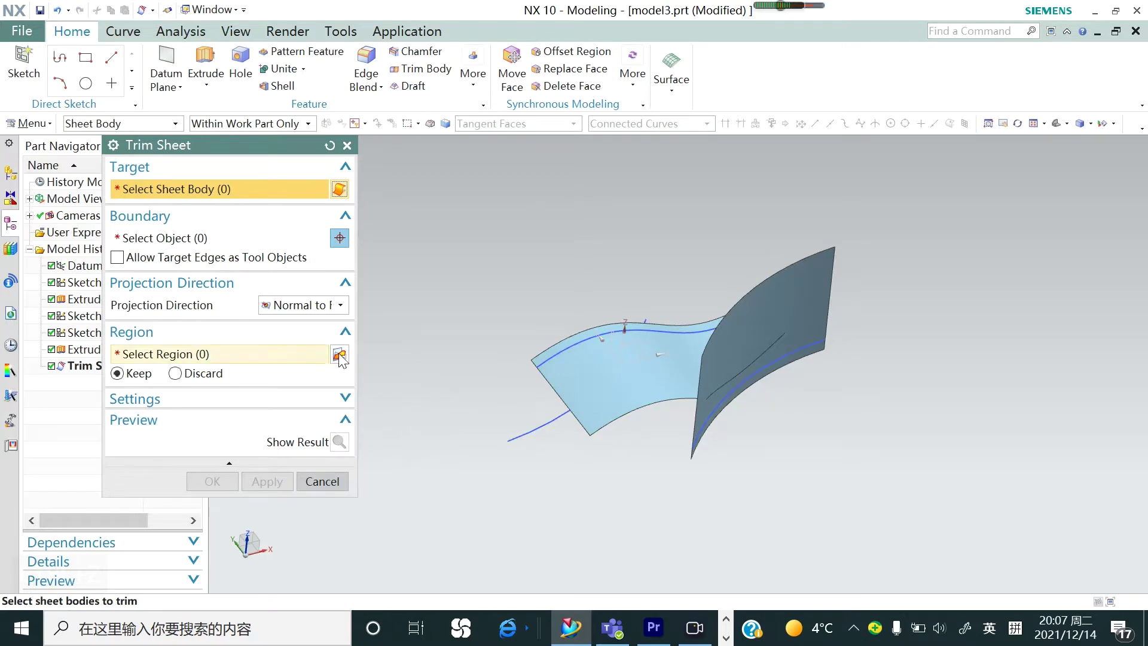
pyautogui.click(346, 146)
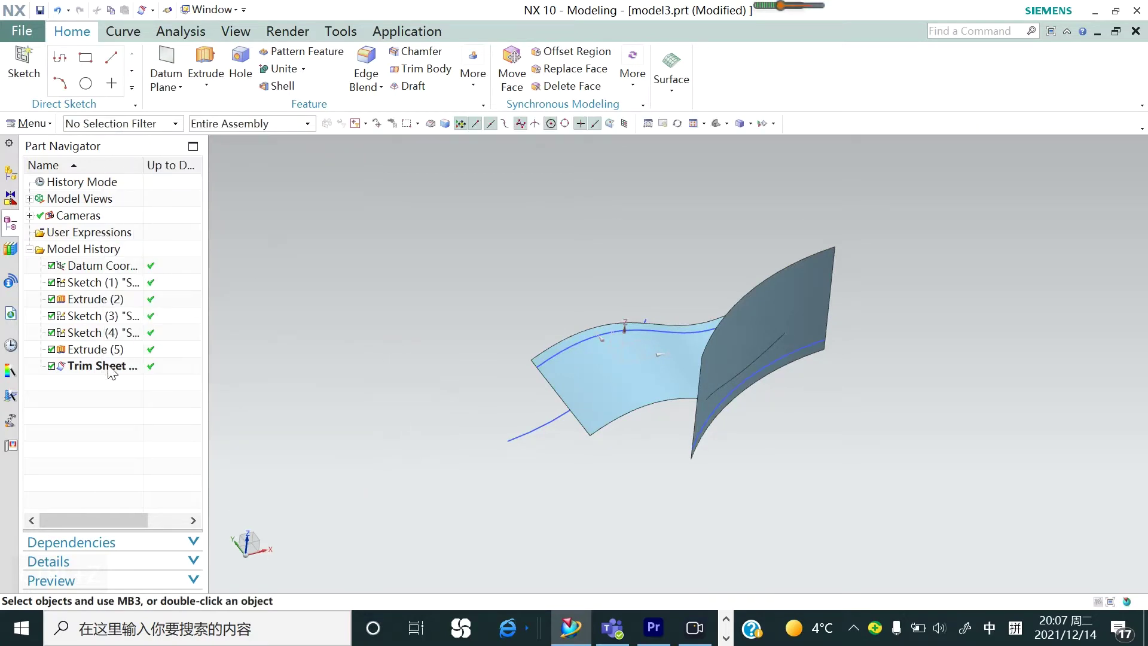
# - Switch the Trim Sheet feature's region option to Discard, and undo both this edit and the trim
pyautogui.doubleClick(108, 367)
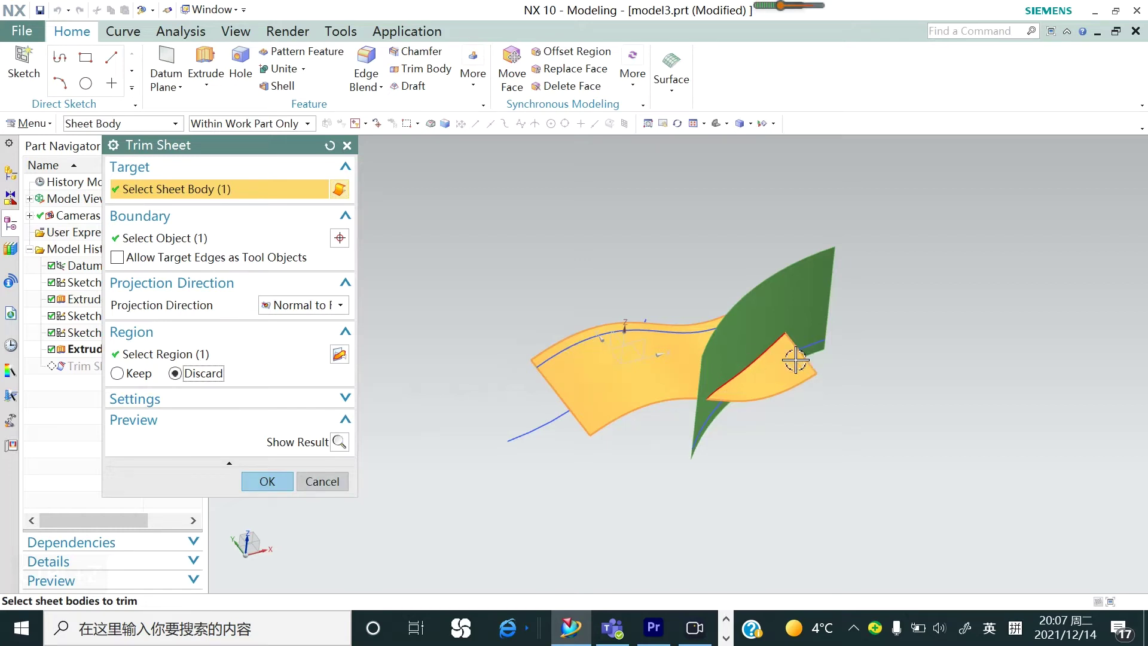
pyautogui.click(267, 482)
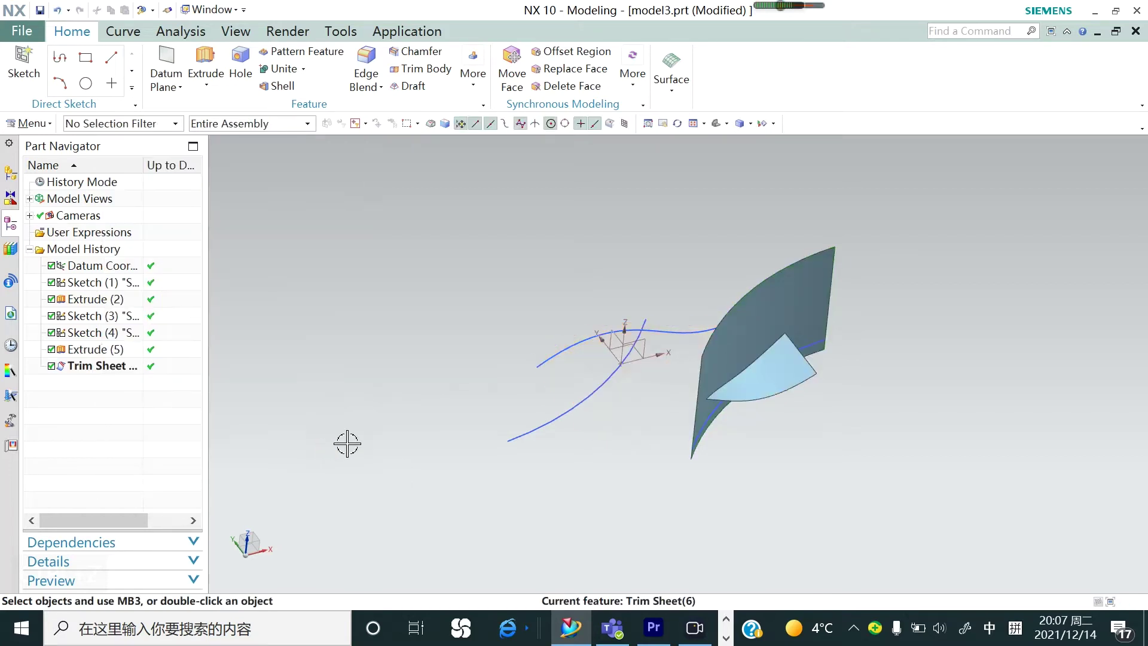
pyautogui.hotkey('ctrl', 'z')
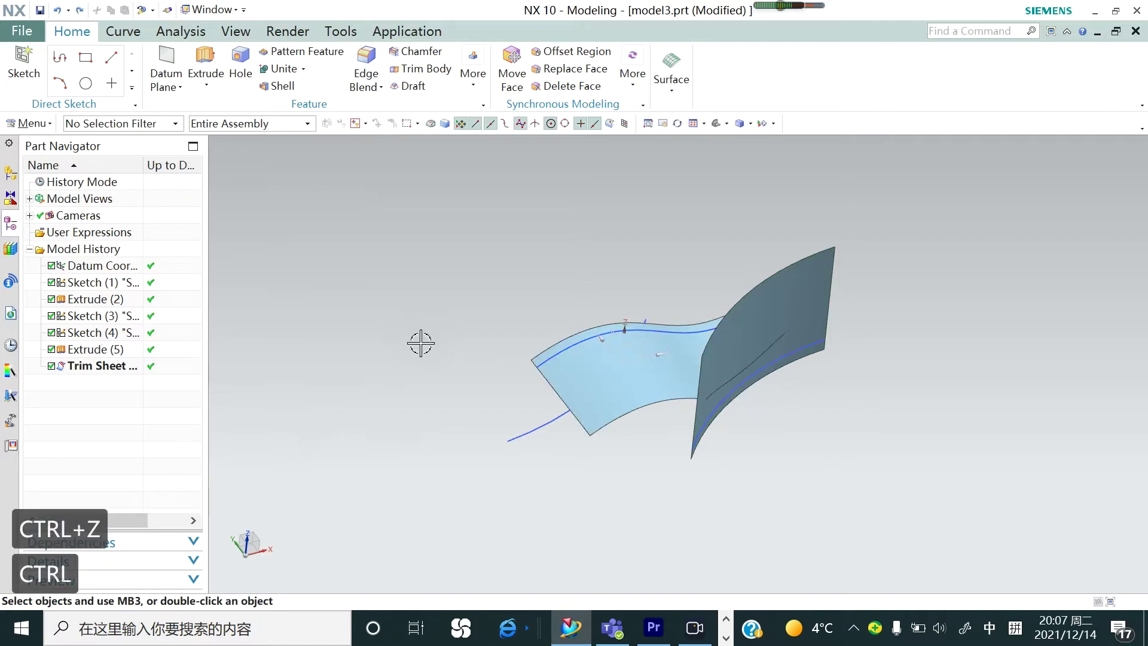
pyautogui.hotkey('ctrl', 'z')
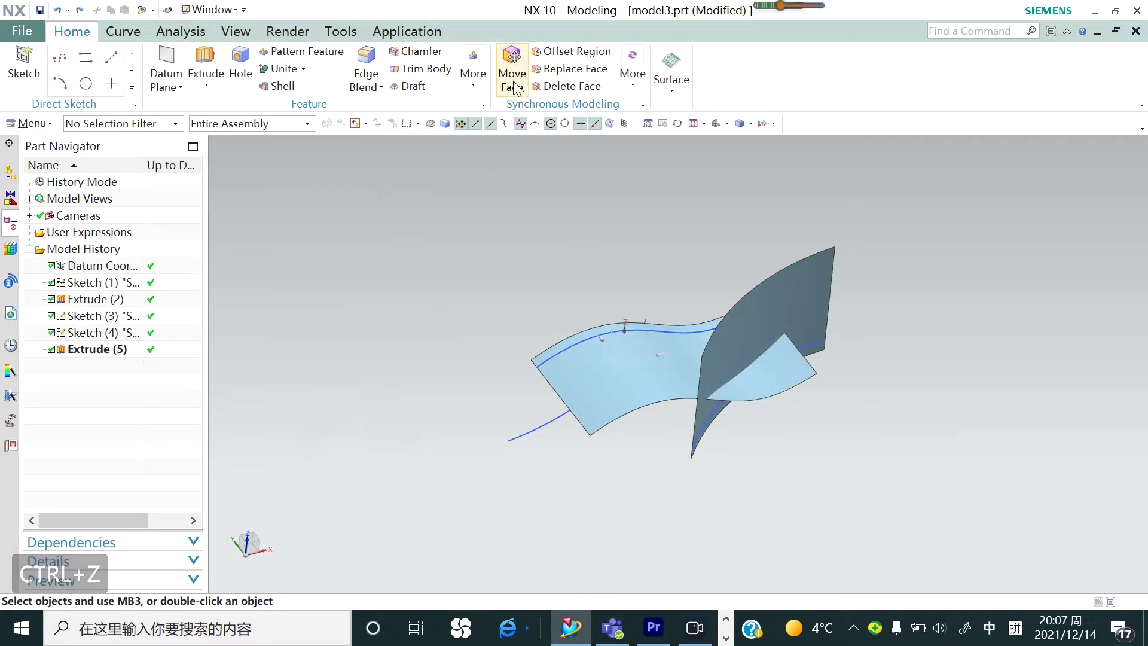
# - Trim the wavy sheet, picked on its small corner portion, with only the upright curved sheet as boundary and the region set to Keep
pyautogui.click(472, 74)
pyautogui.click(491, 127)
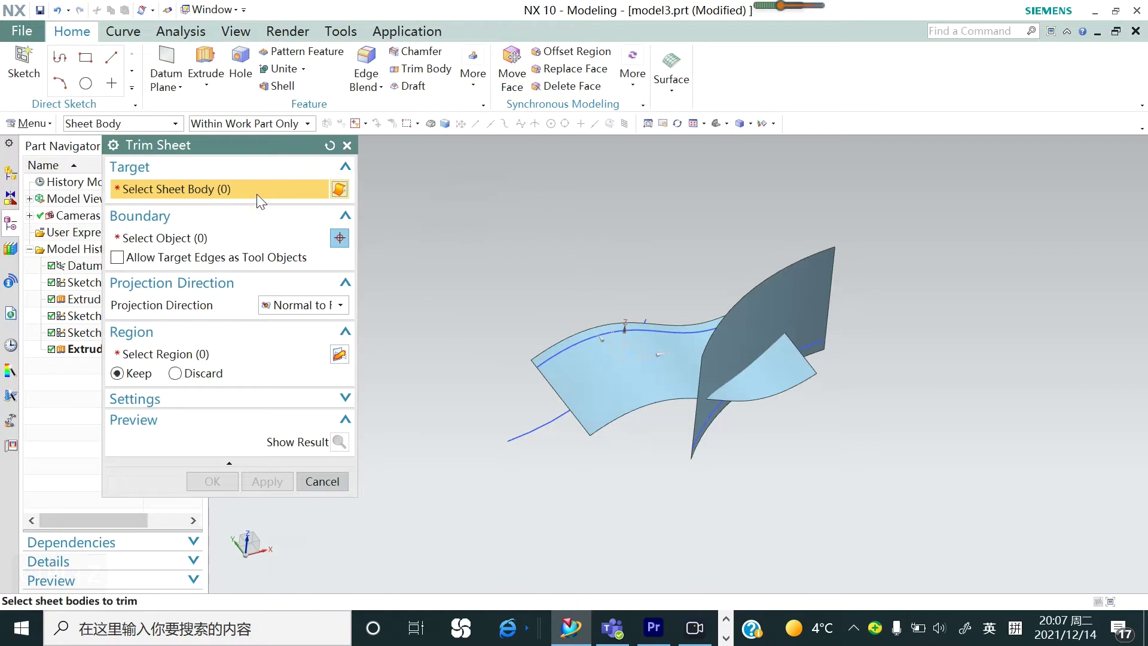
pyautogui.click(788, 375)
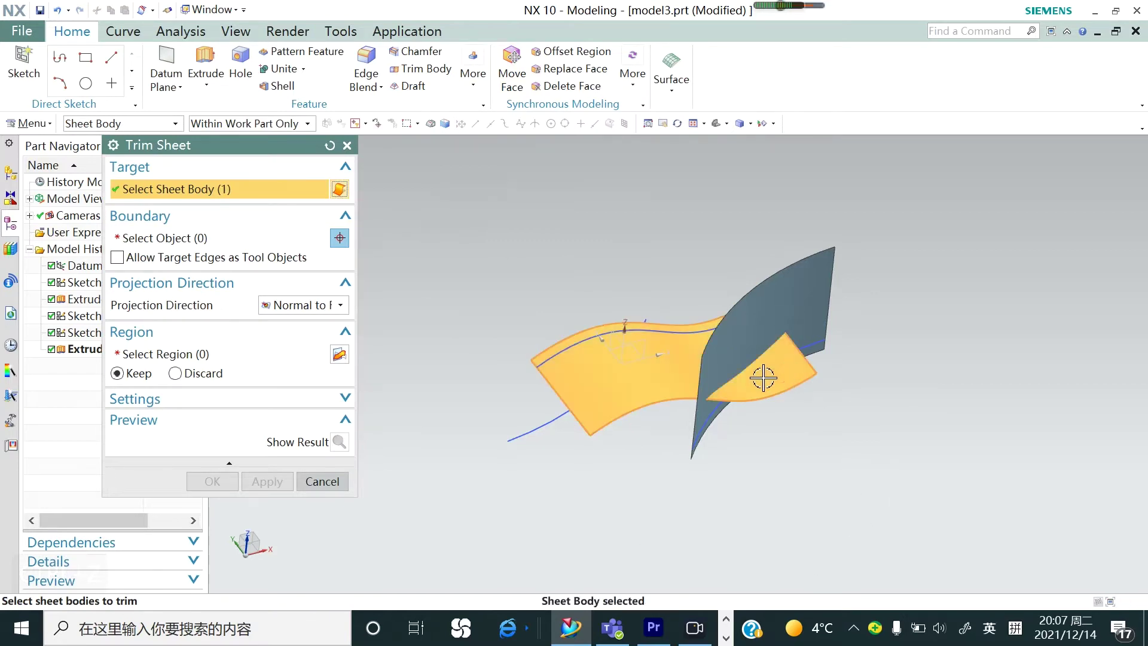
pyautogui.click(763, 312)
pyautogui.click(160, 238)
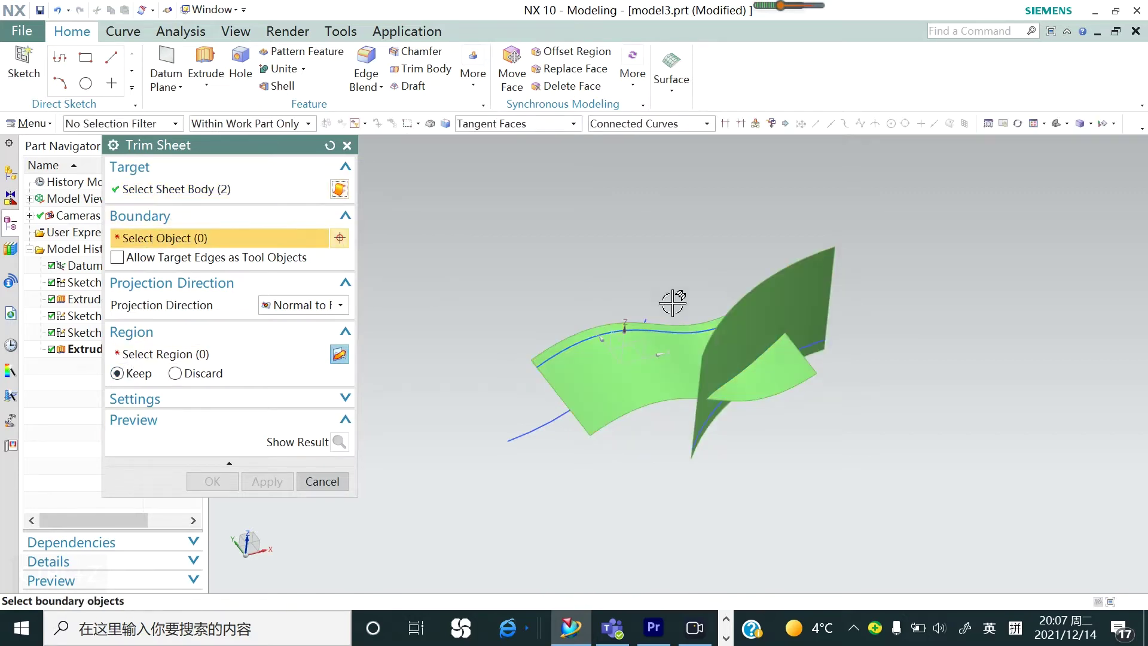
pyautogui.press('shift')
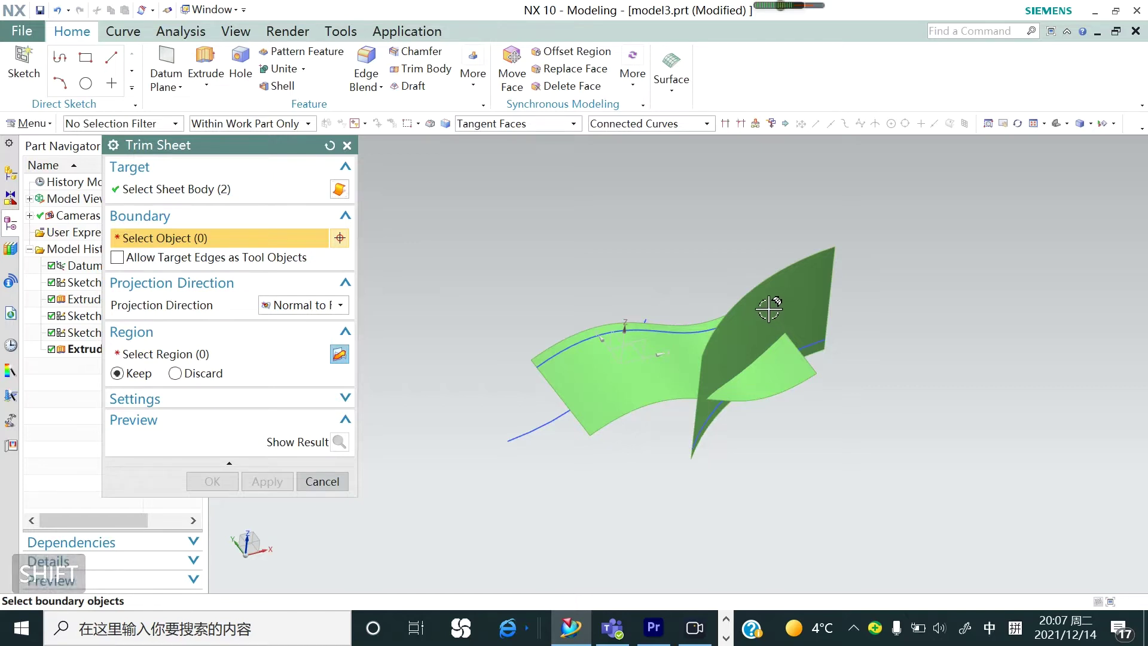
pyautogui.click(251, 189)
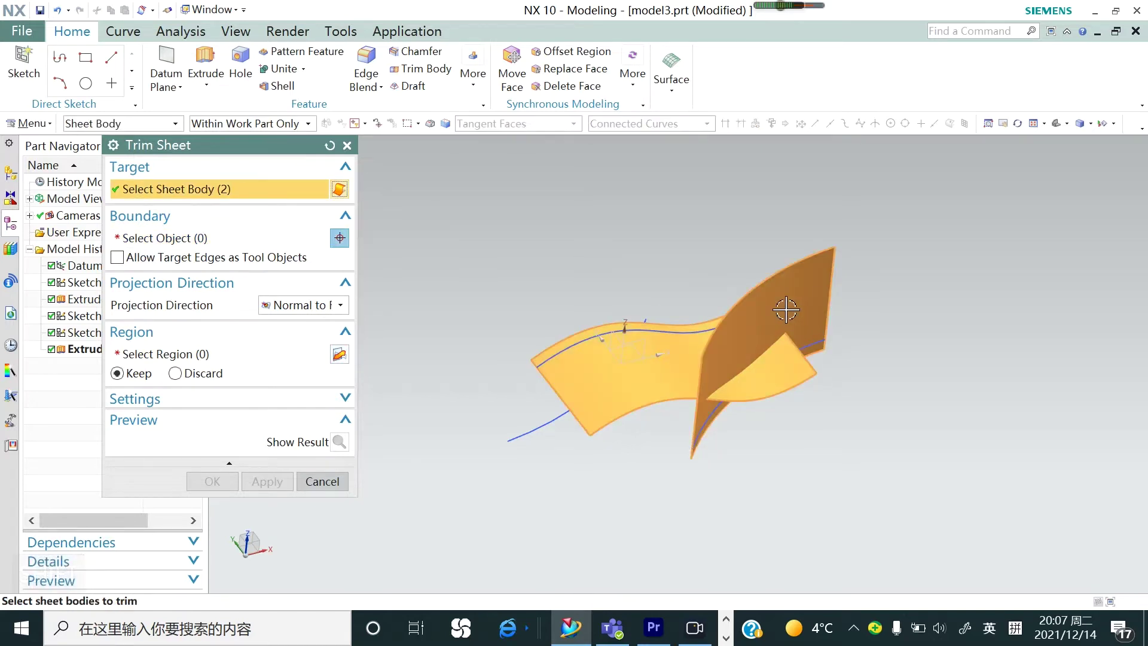
pyautogui.keyDown('shift'); pyautogui.click(786, 310); pyautogui.keyUp('shift')
pyautogui.click(242, 242)
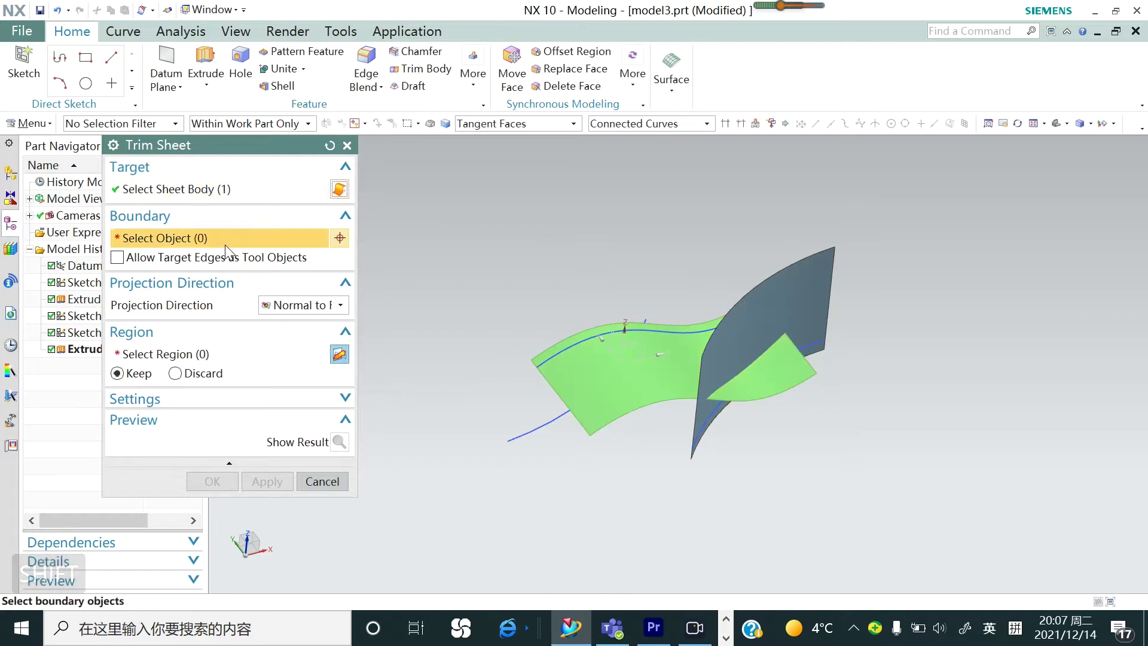
pyautogui.click(778, 299)
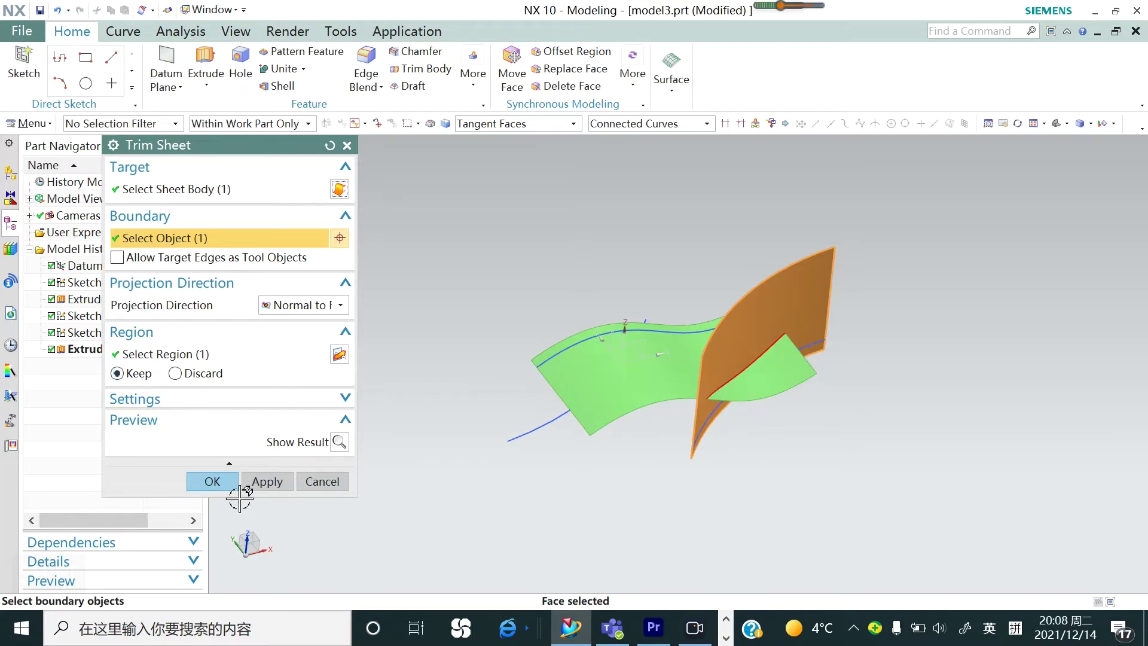
pyautogui.click(258, 482)
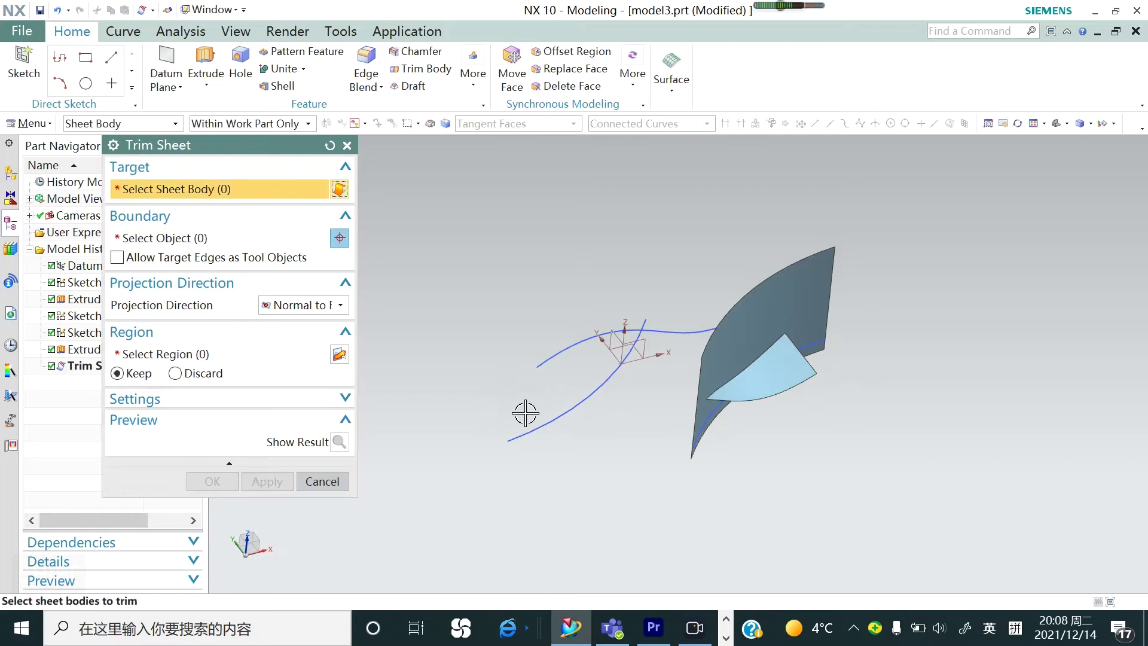
pyautogui.click(322, 481)
# - Change the new trim's region from Keep to Discard, and undo the edit together with the trim feature
pyautogui.click(126, 366)
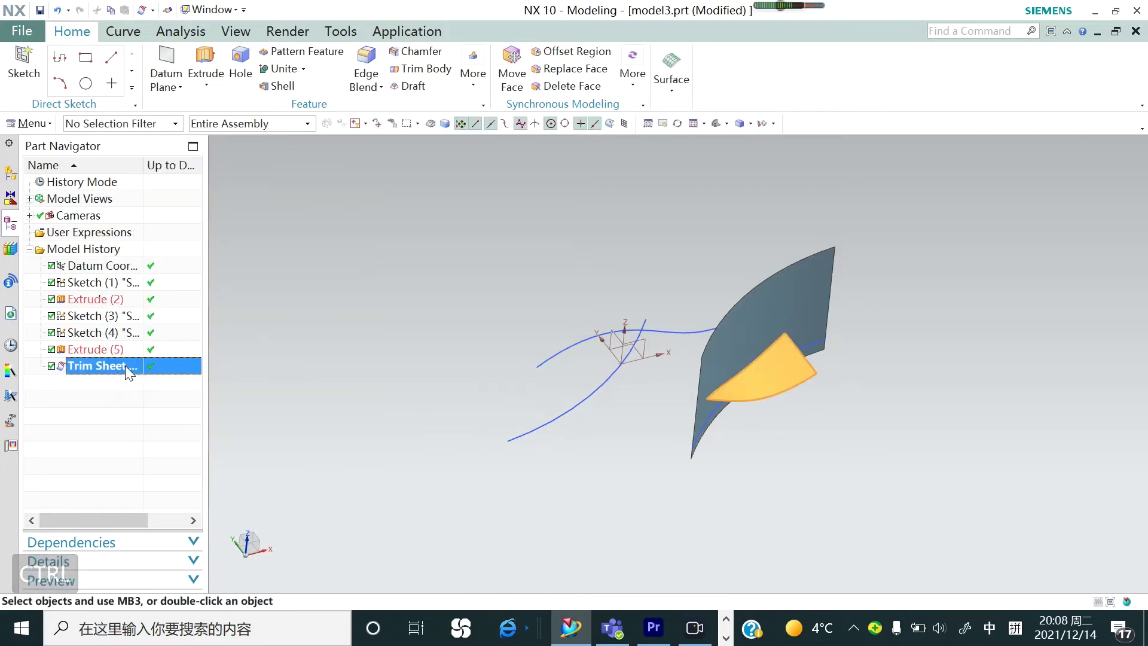
pyautogui.doubleClick(124, 365)
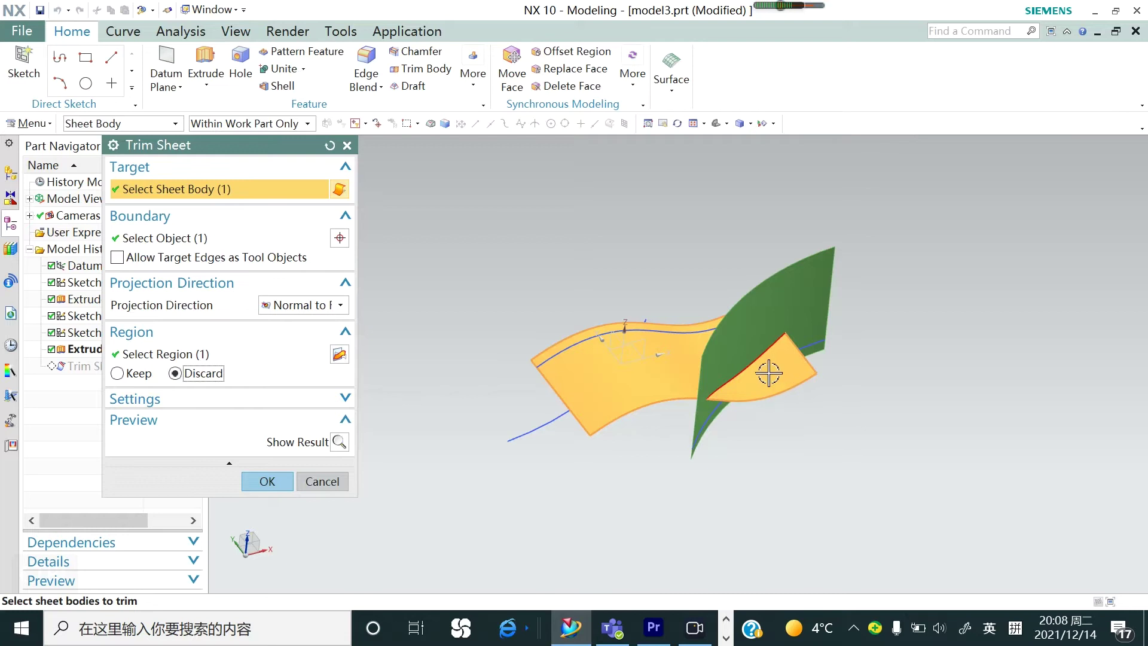
pyautogui.click(260, 487)
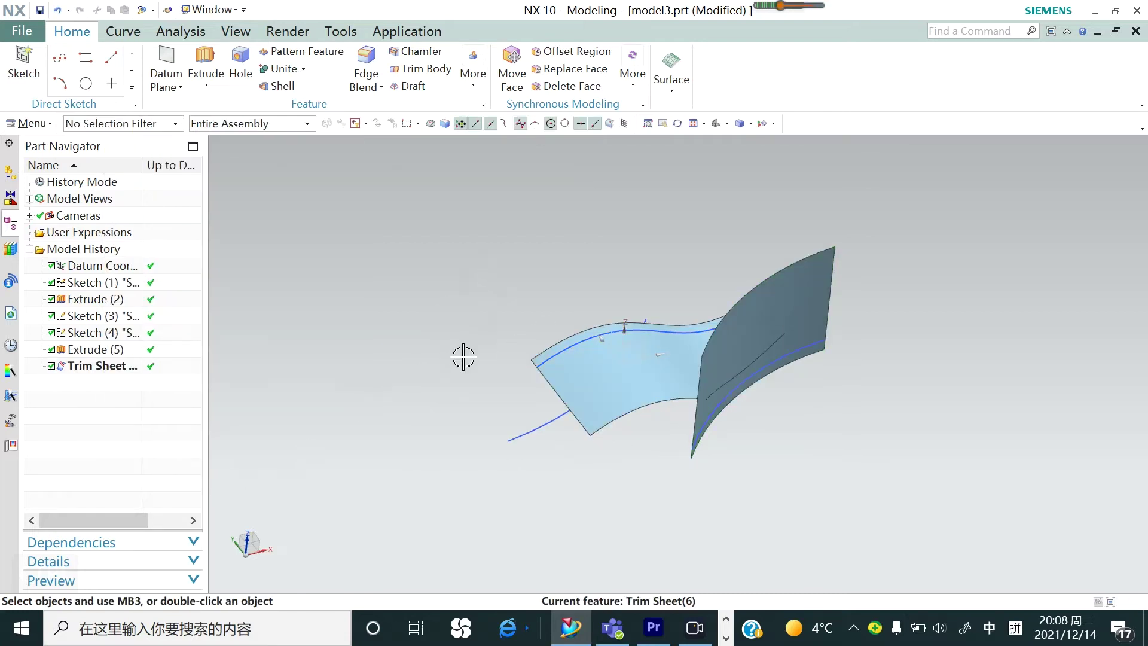
pyautogui.hotkey('ctrl', 'z')
pyautogui.hotkey('ctrl', 'z')
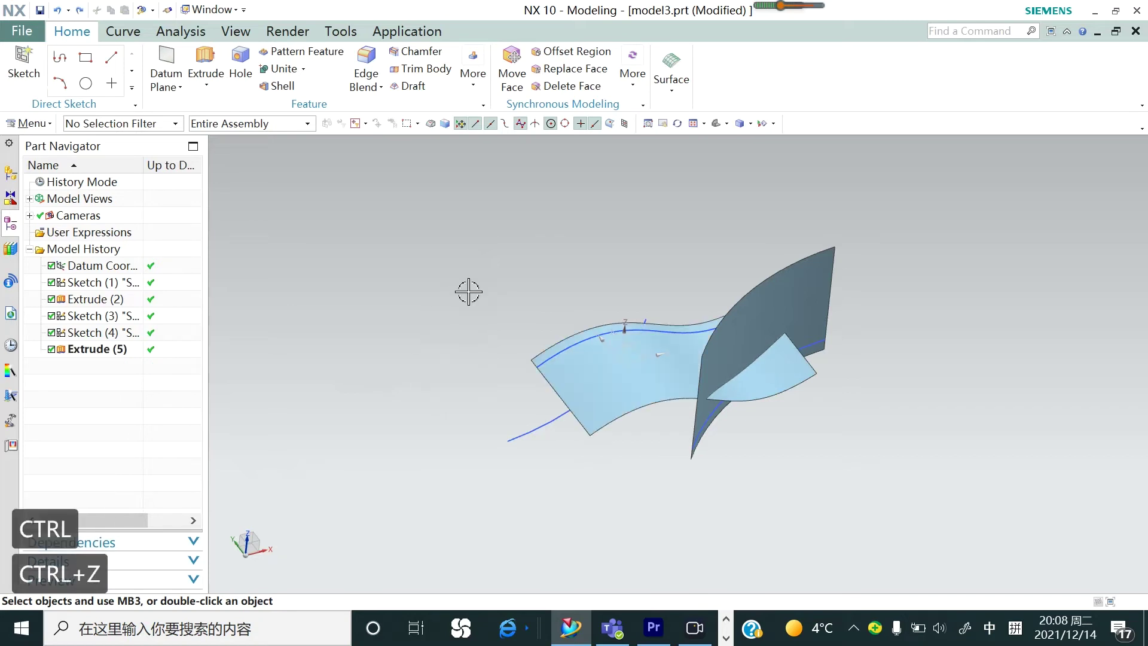
# - Set up a Trim Sheet with the wavy sheet as target and the sketched arc crossing its larger portion as boundary
pyautogui.click(473, 72)
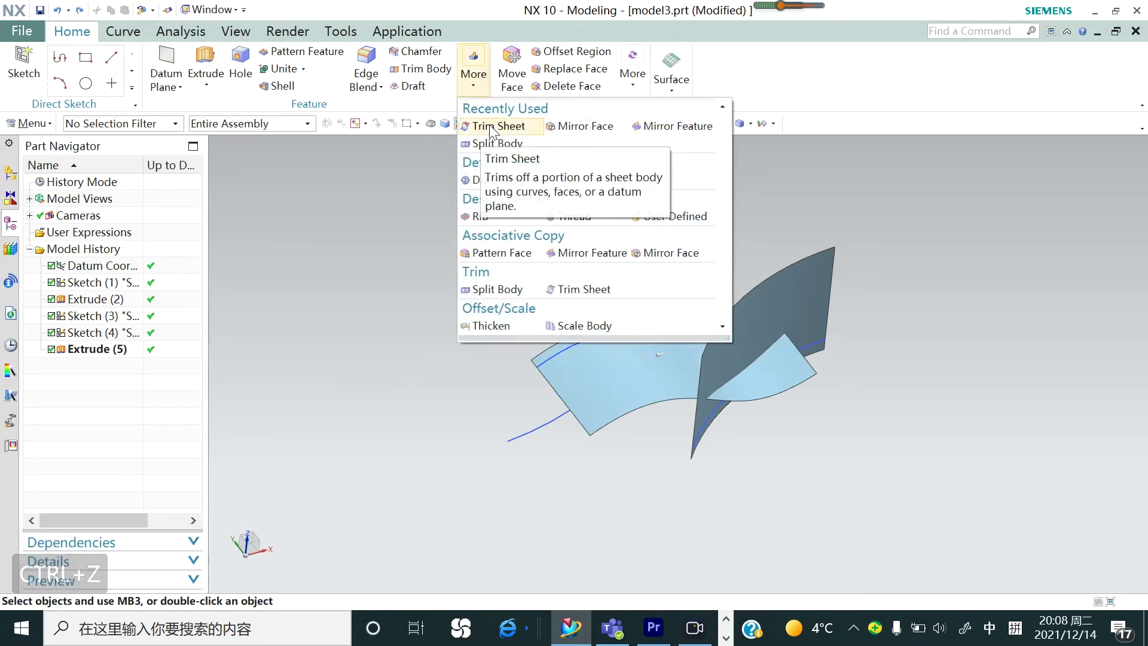
pyautogui.click(491, 126)
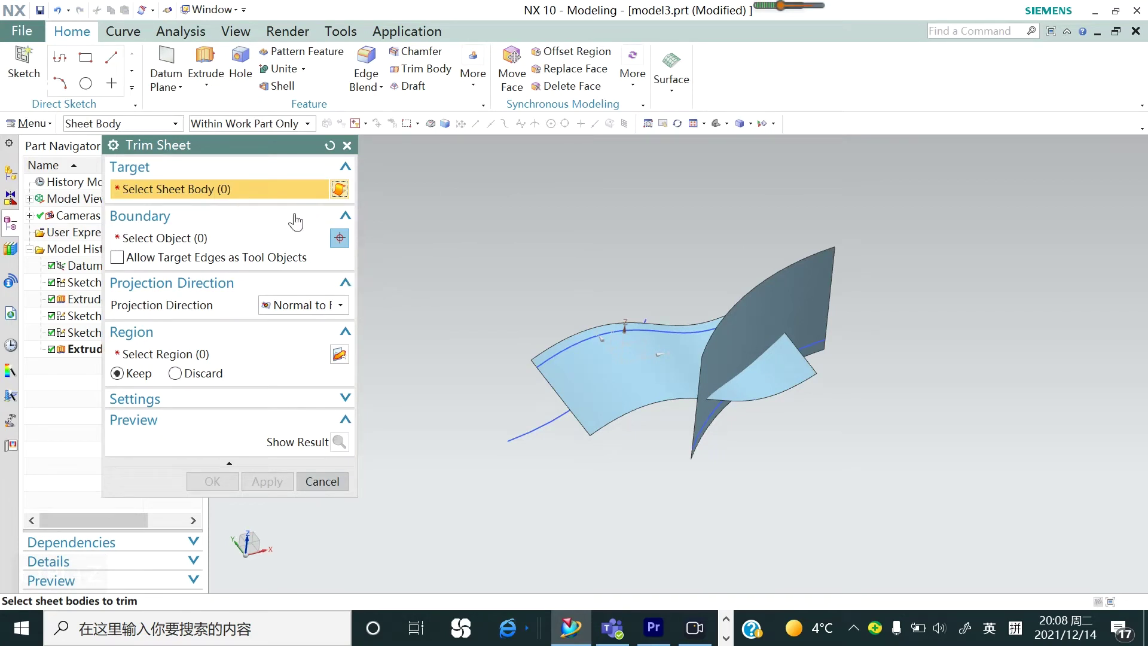
pyautogui.click(600, 369)
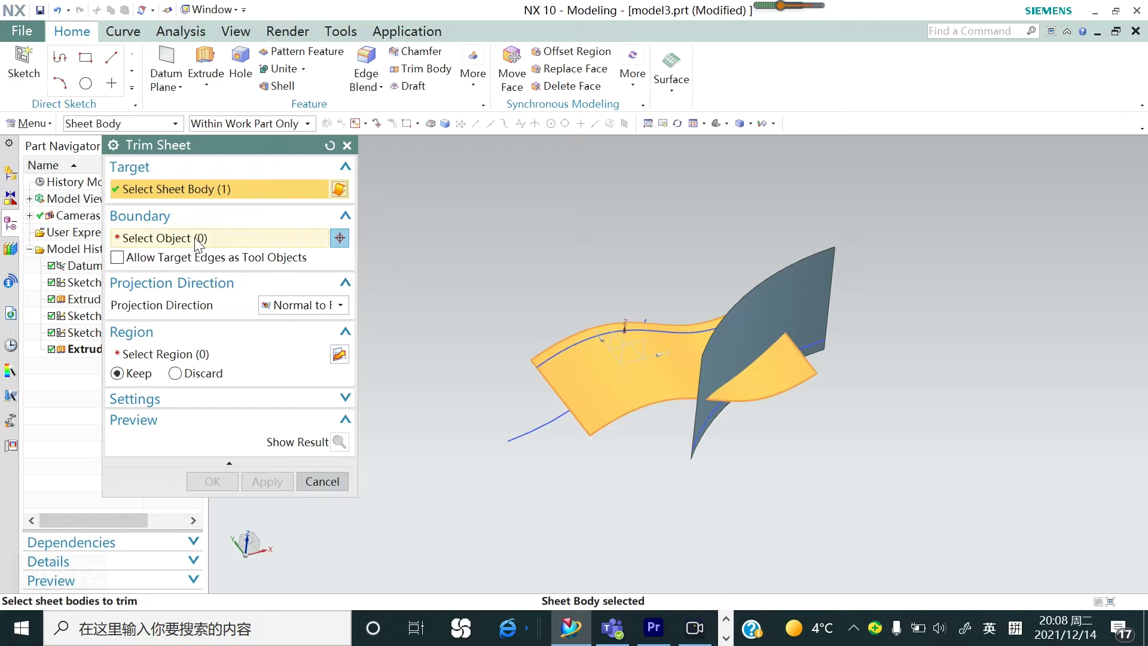
pyautogui.click(532, 430)
pyautogui.moveTo(554, 456); pyautogui.dragTo(550, 489, button='middle')
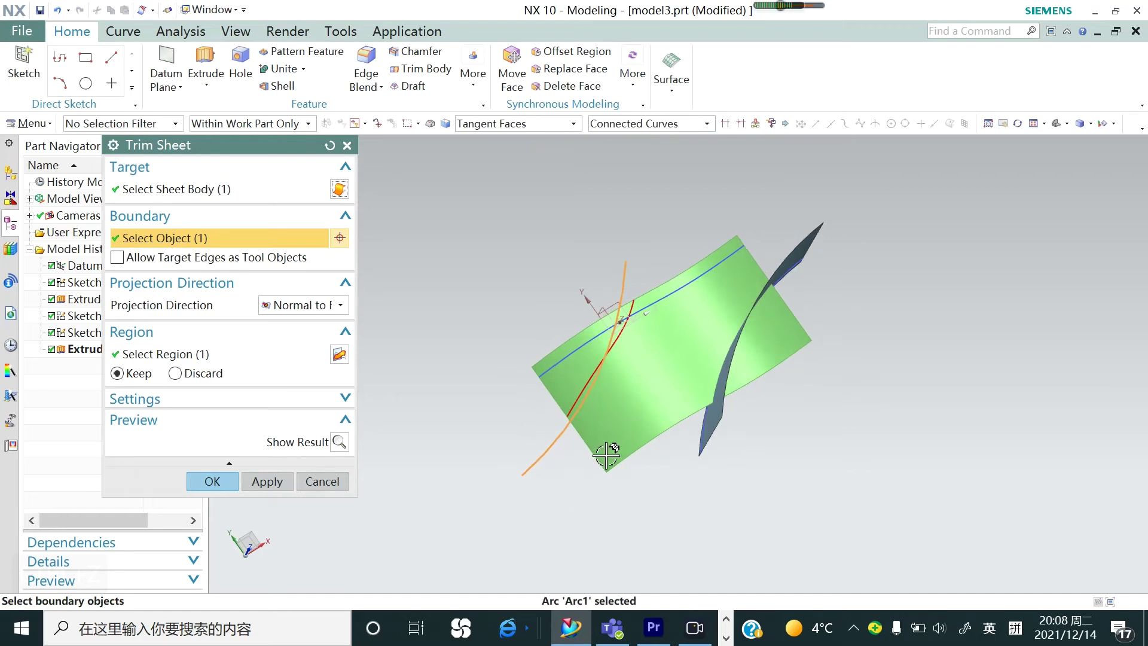
pyautogui.press('F8')
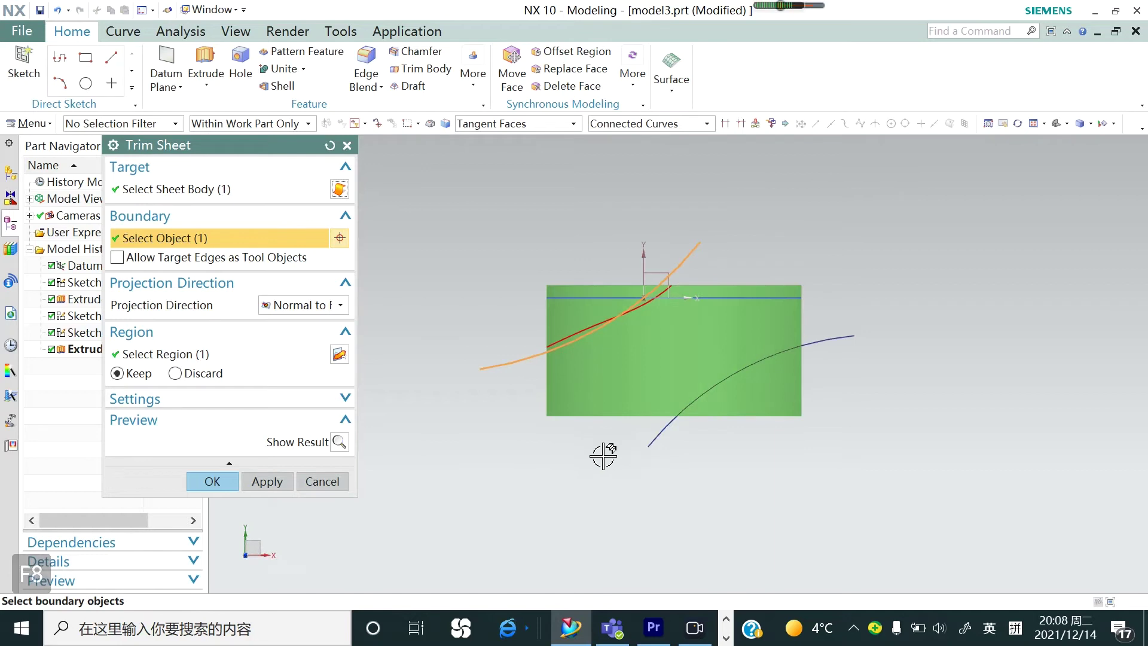
pyautogui.scroll(2, 638, 329)
pyautogui.scroll(-2, 630, 378)
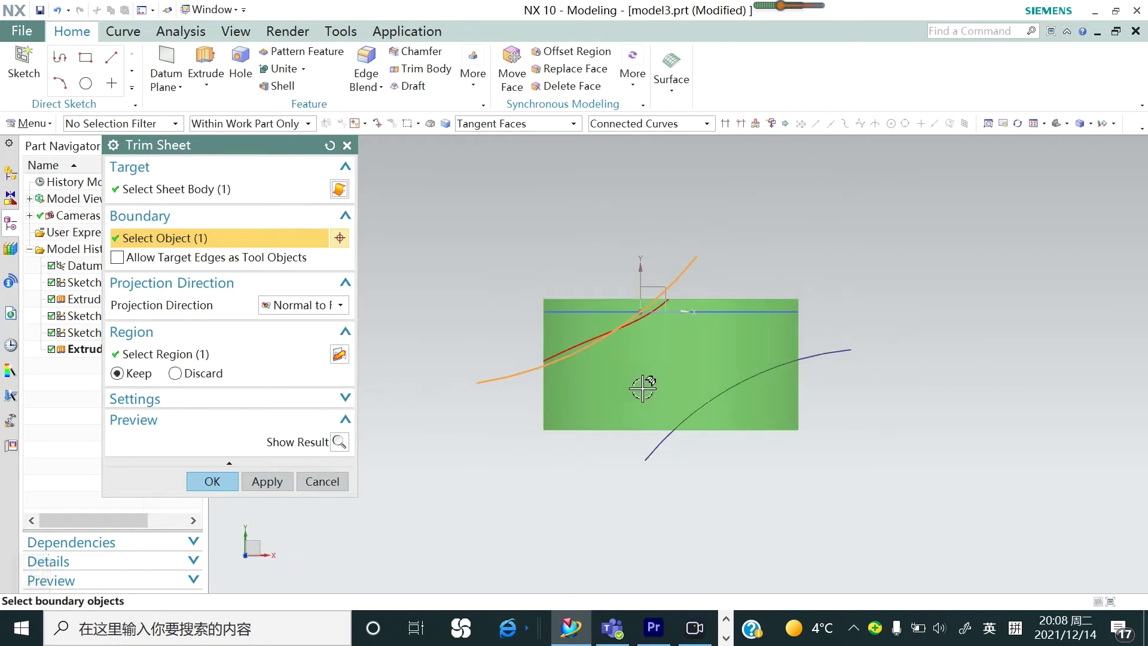
pyautogui.scroll(1, 645, 311)
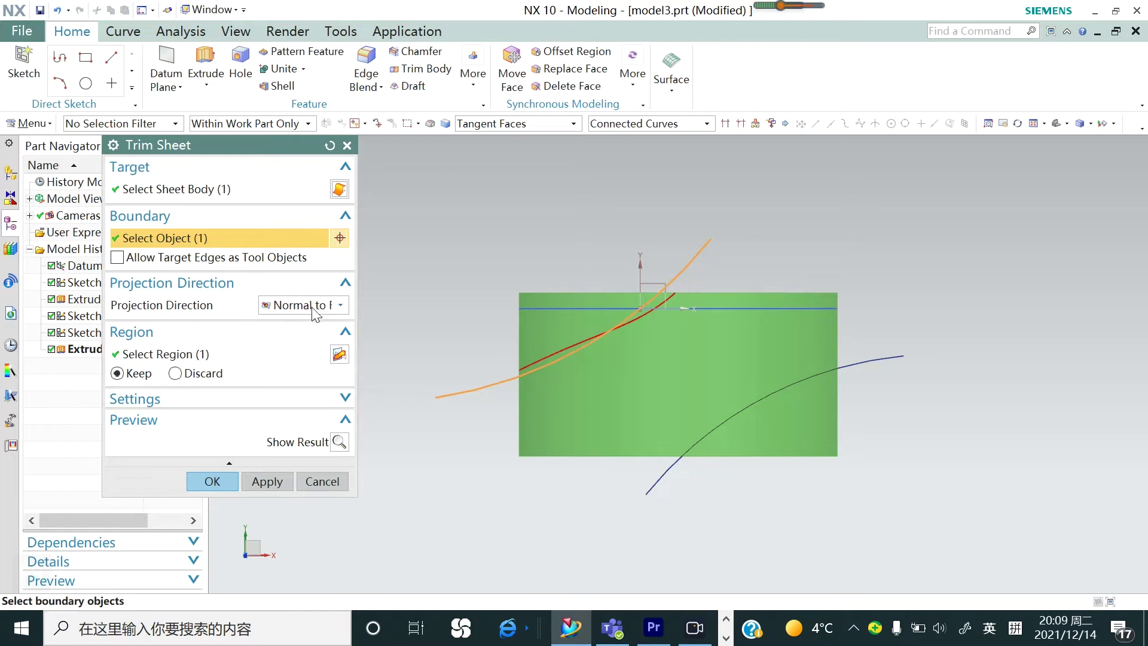
# - Set the trim's projection direction to Along Vector, using the Z-axis as the vector
pyautogui.click(342, 307)
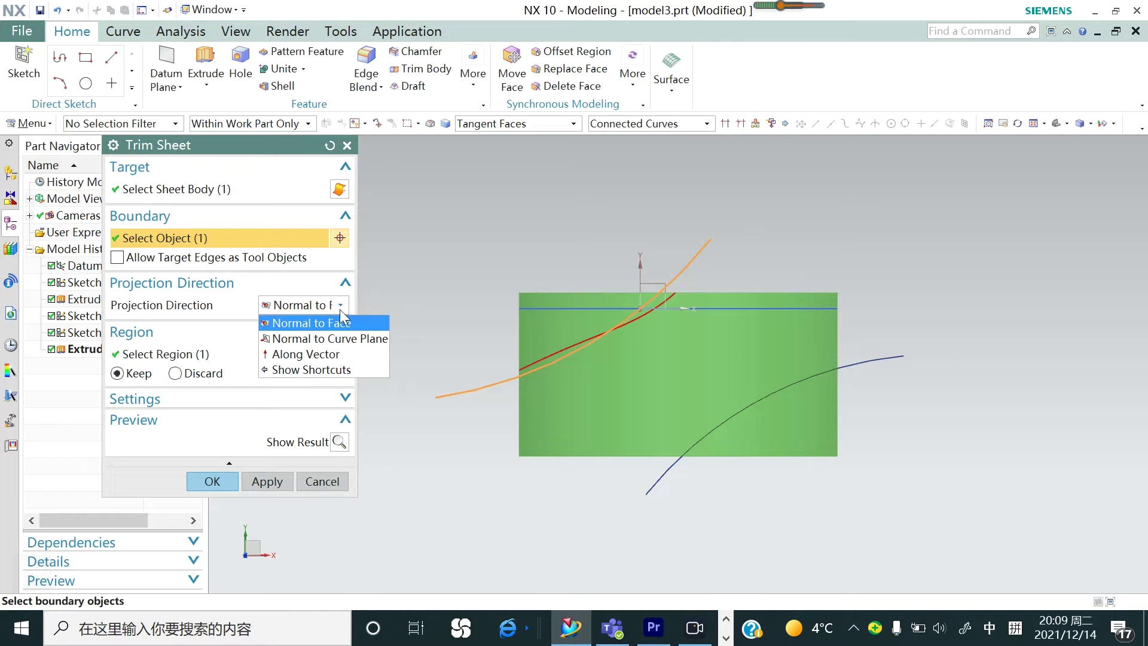
pyautogui.click(321, 353)
pyautogui.moveTo(657, 411); pyautogui.dragTo(670, 388, button='middle')
pyautogui.click(666, 392)
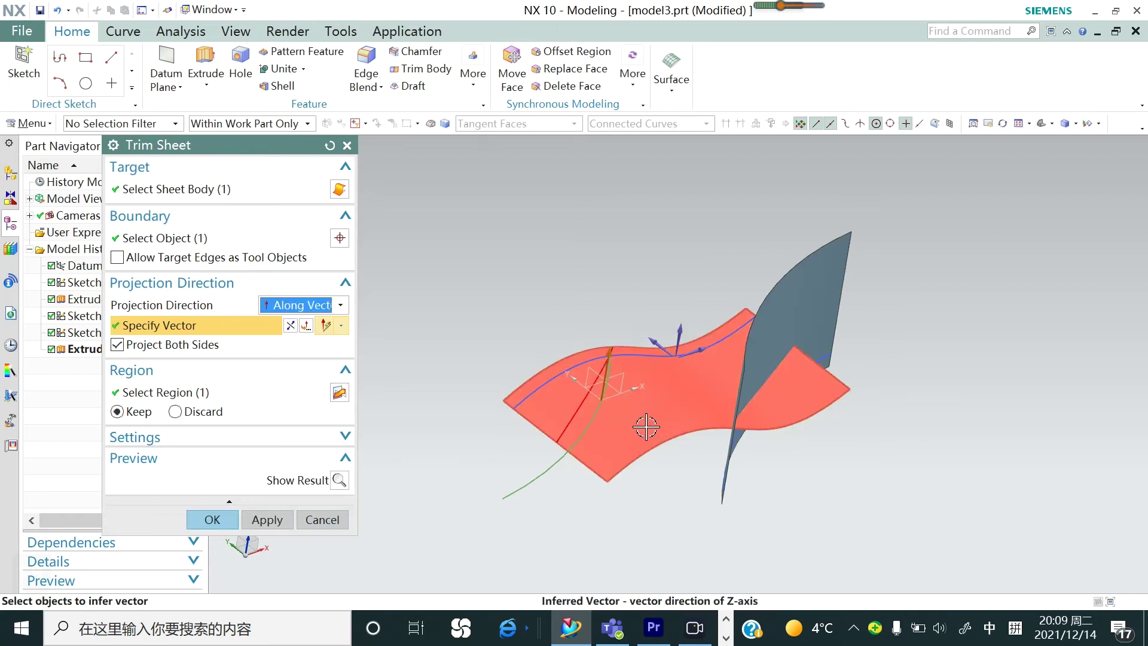
pyautogui.moveTo(629, 437); pyautogui.dragTo(626, 386, button='middle')
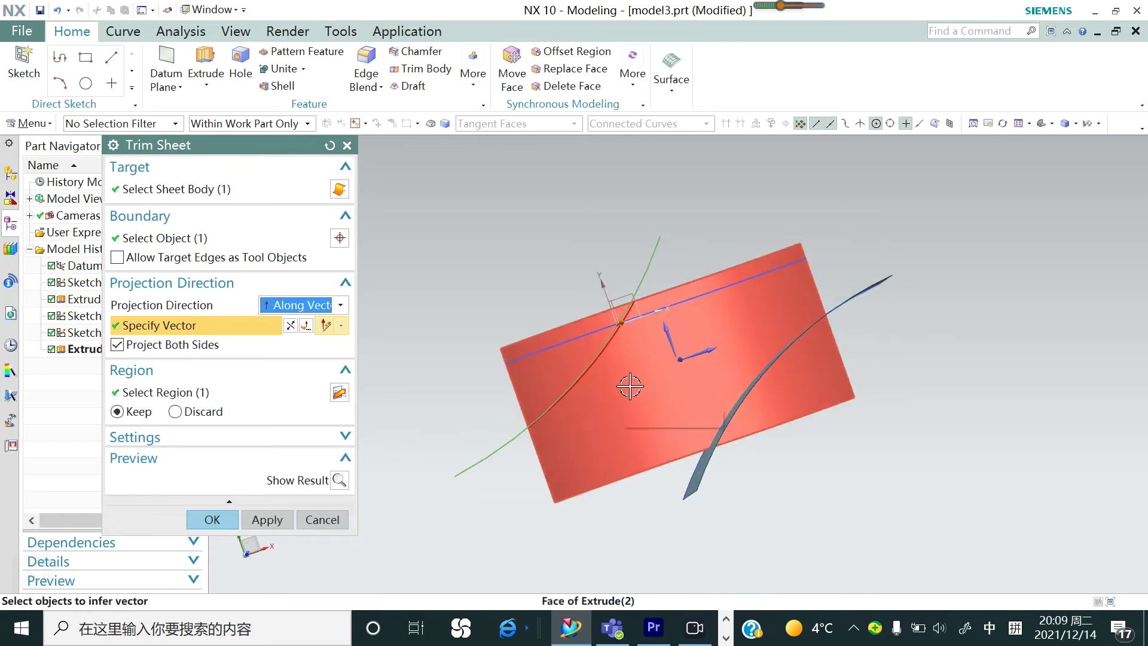
# - Apply the wavy sheet's trim by the projected arc with the region set to Keep, and close Trim Sheet
pyautogui.press('F8')
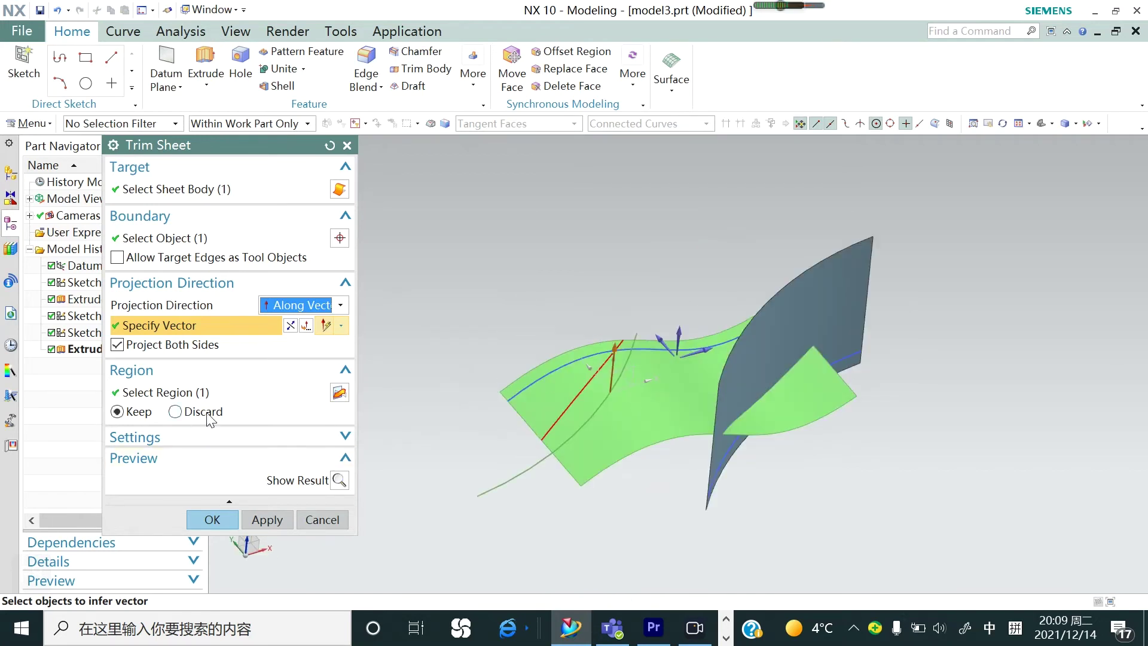
pyautogui.click(267, 521)
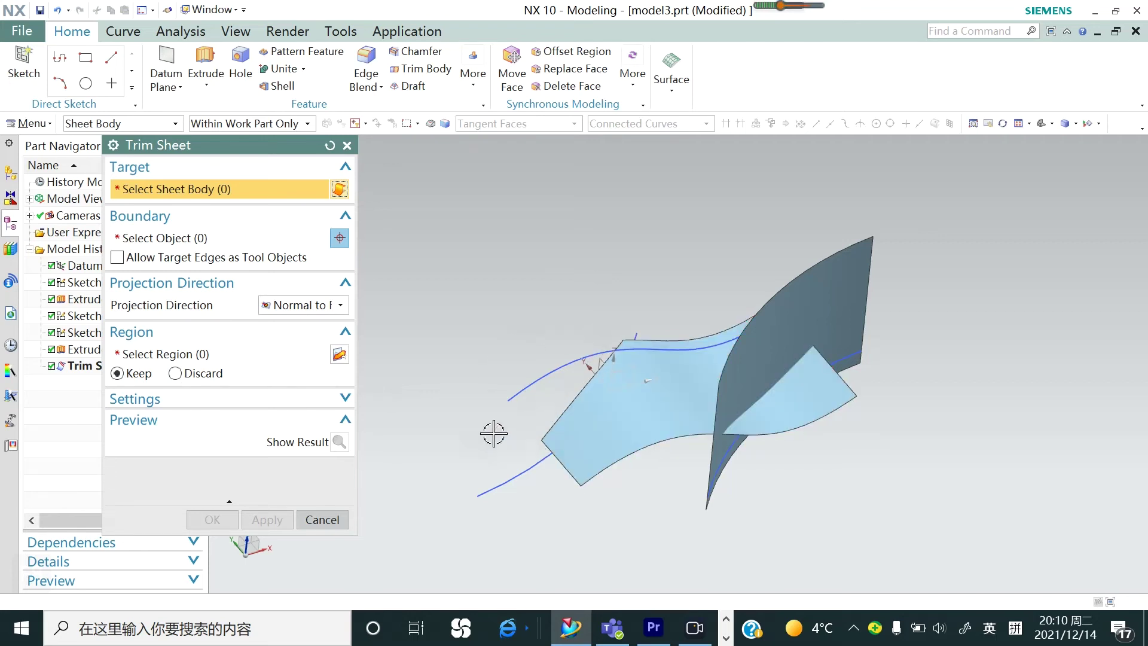
pyautogui.click(337, 513)
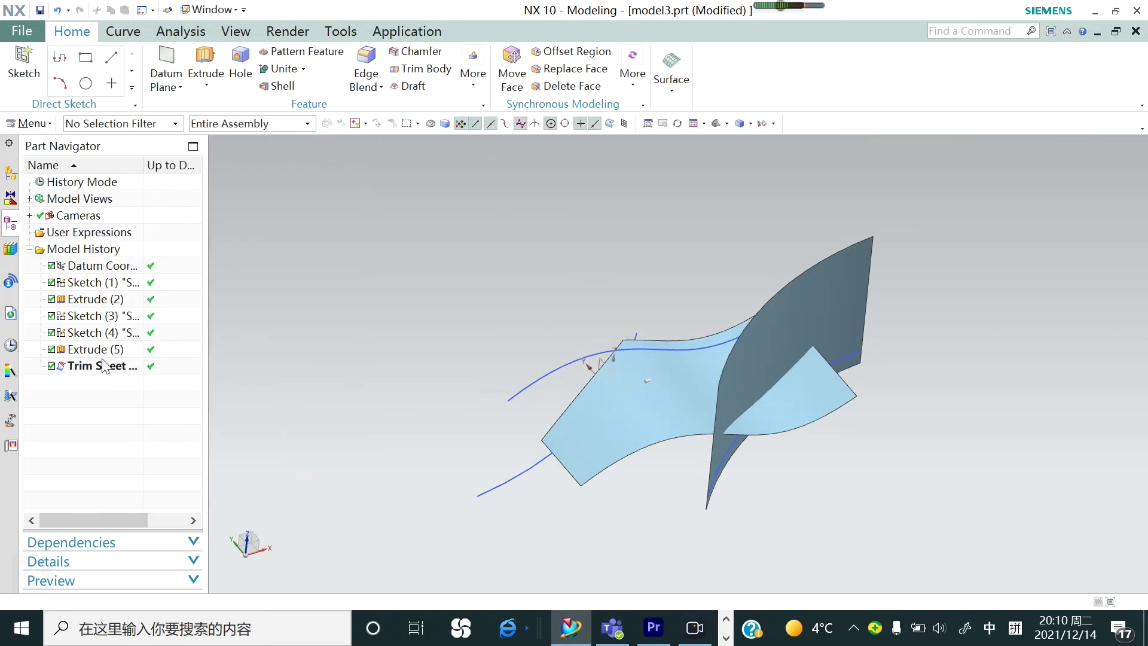
# - Change the arc trim's region from Keep to Discard, and undo the edit together with the trim feature
pyautogui.doubleClick(84, 366)
pyautogui.click(176, 412)
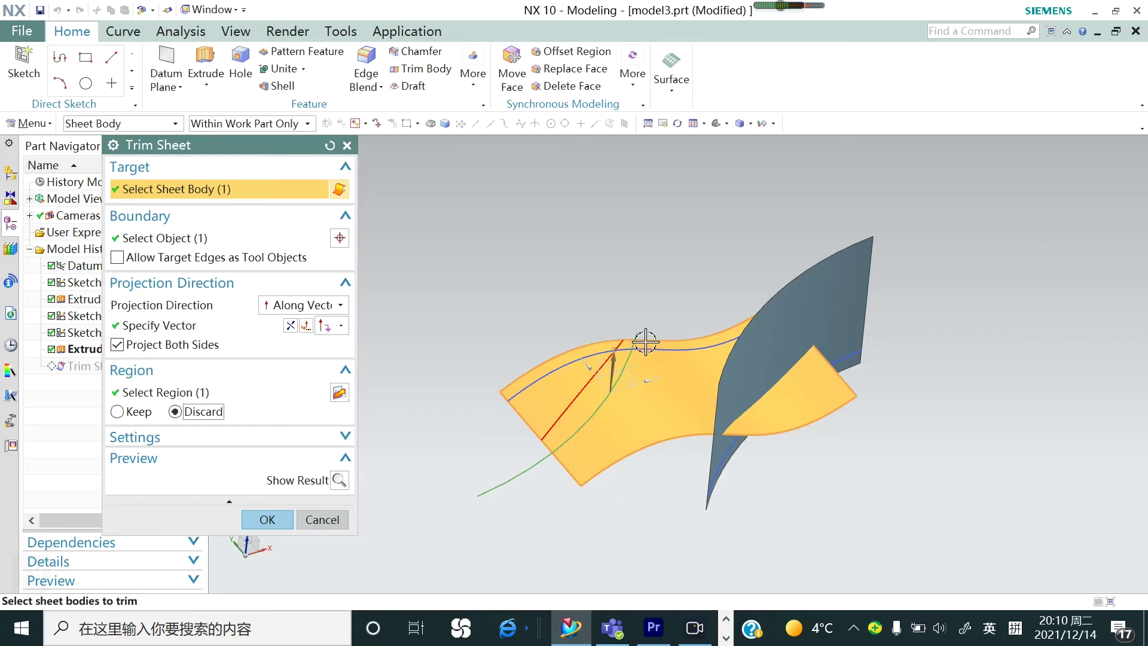
pyautogui.click(268, 519)
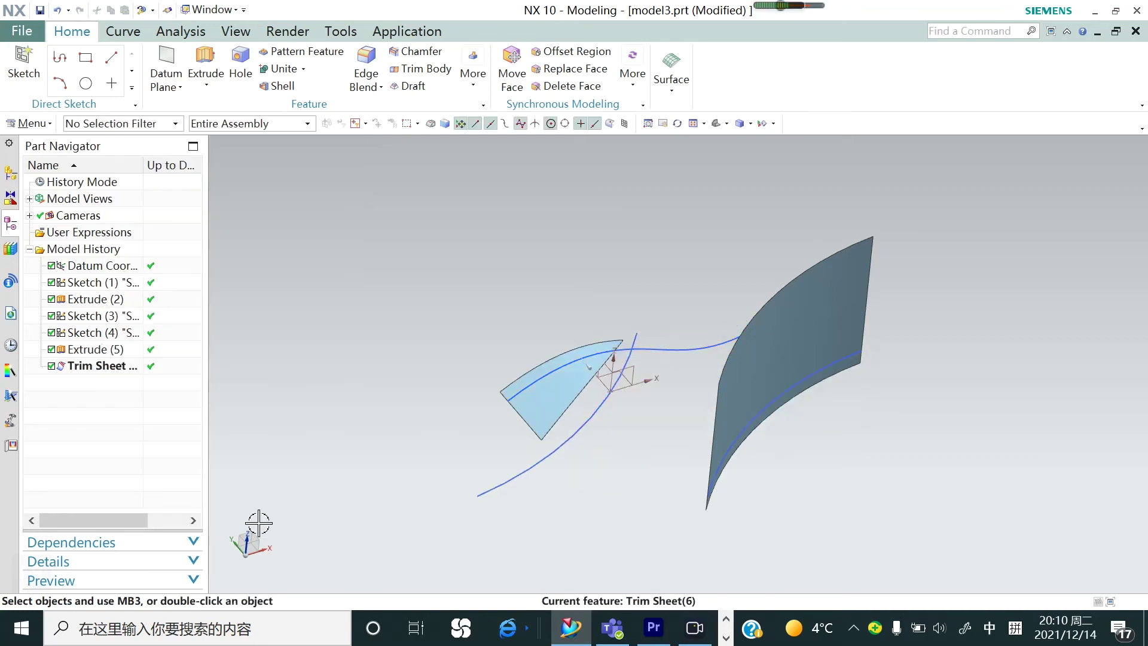
pyautogui.hotkey('ctrl', 'z')
pyautogui.hotkey('ctrl', 'z')
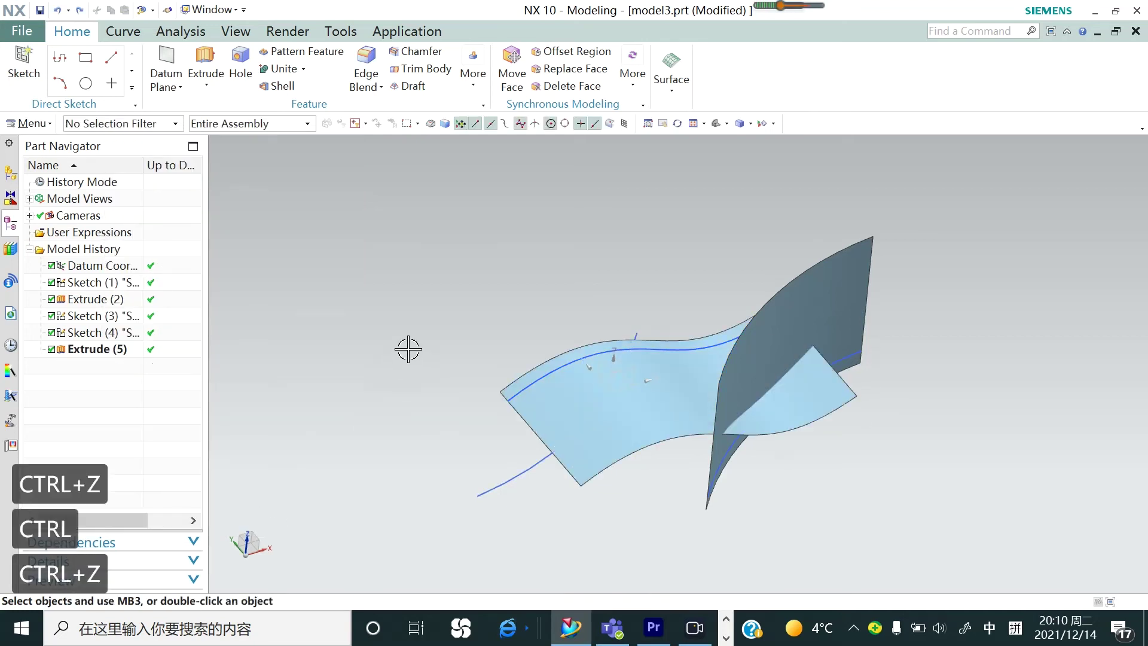
# - Trim the wavy sheet with the YZ plane, the XZ plane and the sketched arc as boundaries, keeping the picked region
pyautogui.click(472, 75)
pyautogui.click(579, 289)
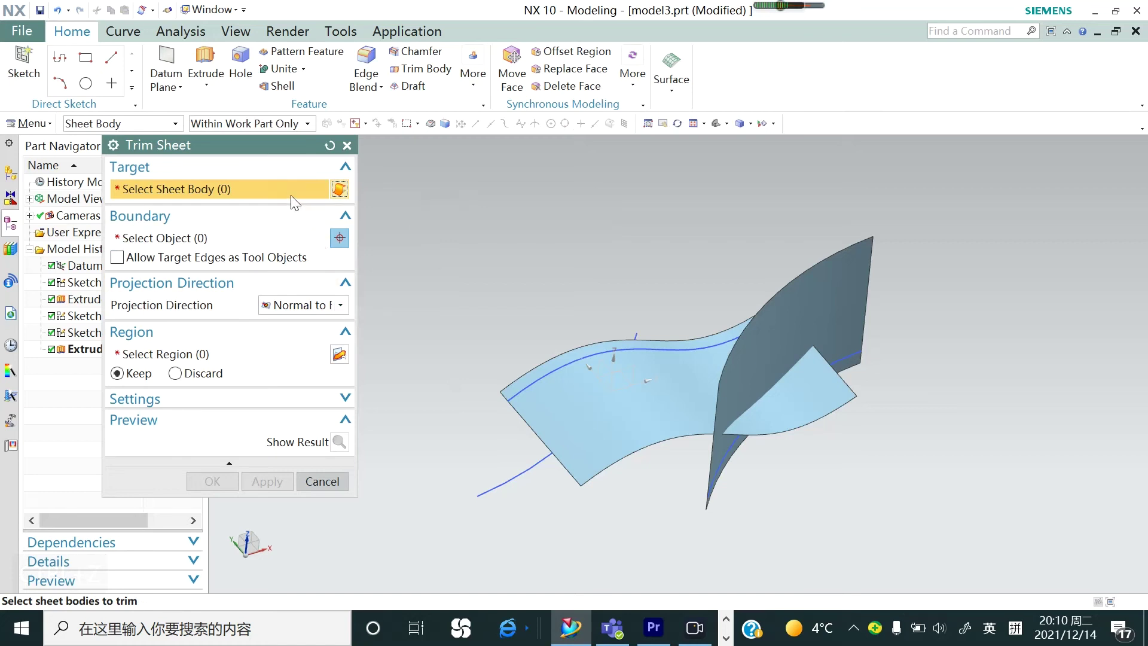
pyautogui.click(568, 397)
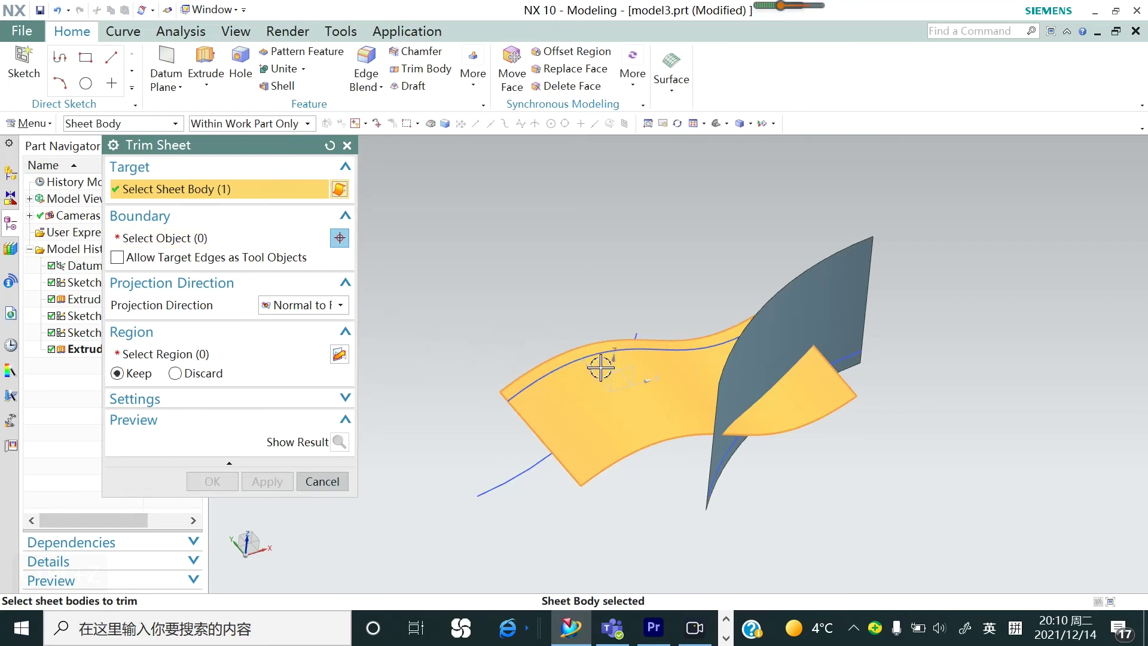
pyautogui.moveTo(661, 436); pyautogui.dragTo(619, 367, button='middle')
pyautogui.middleClick(619, 367)
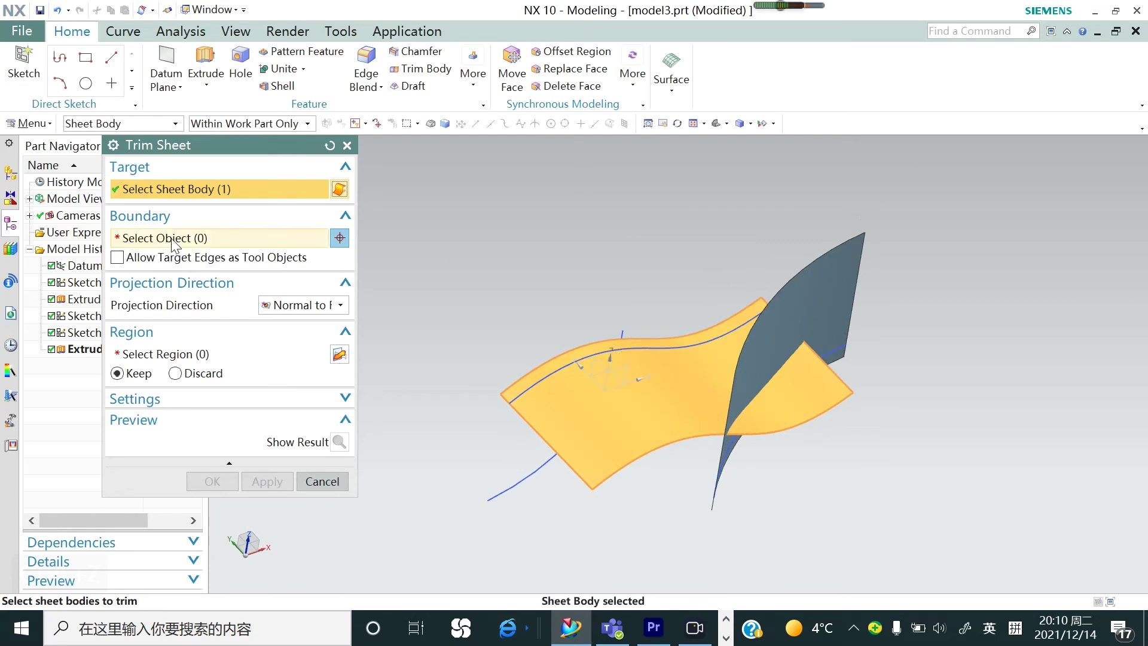
pyautogui.click(598, 364)
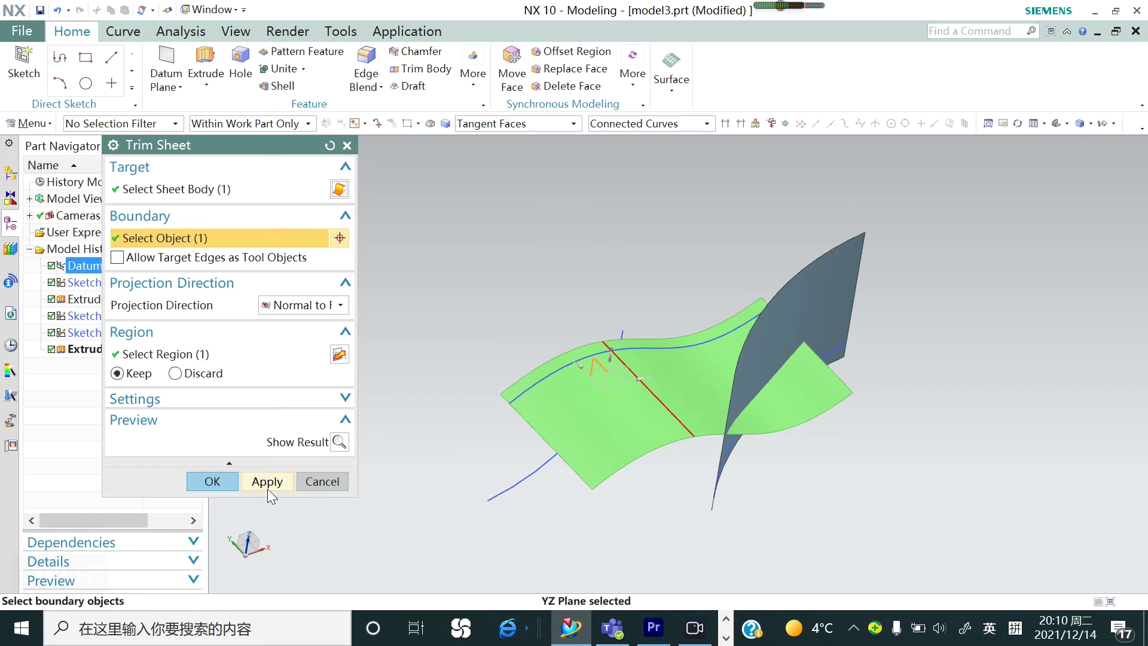
pyautogui.click(617, 366)
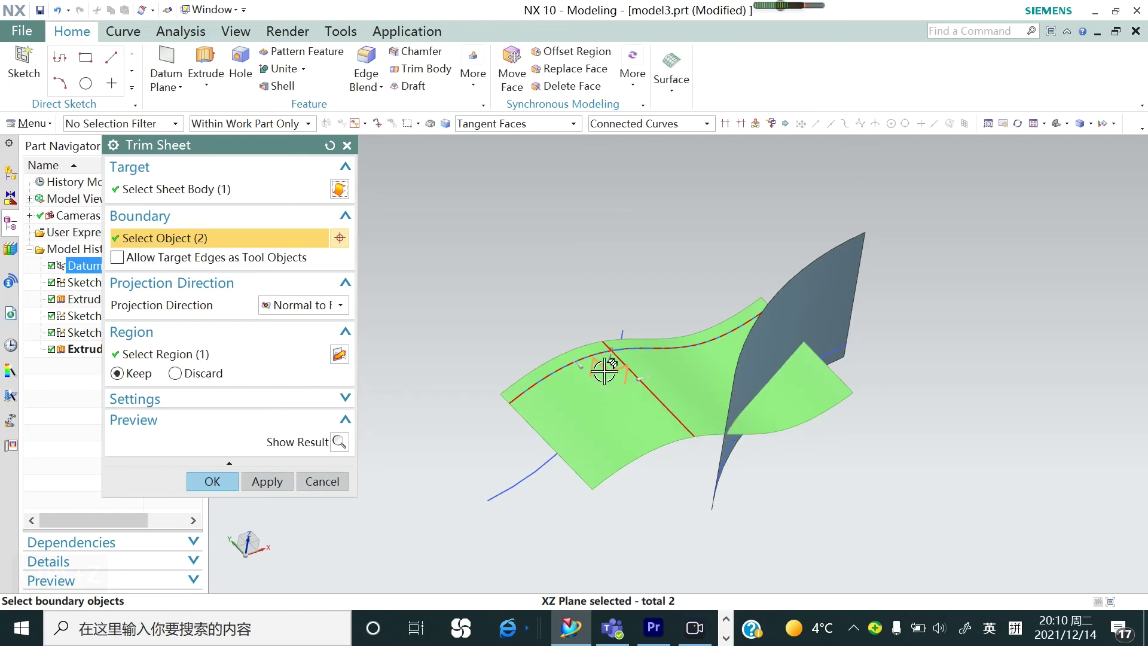
pyautogui.click(583, 430)
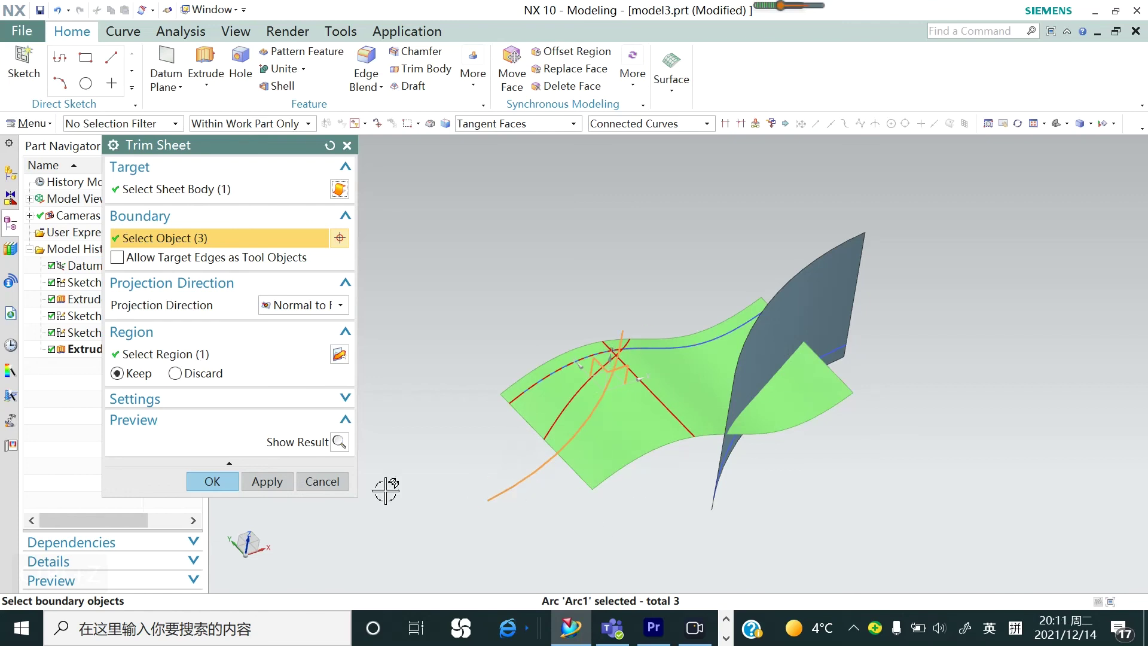
pyautogui.click(266, 482)
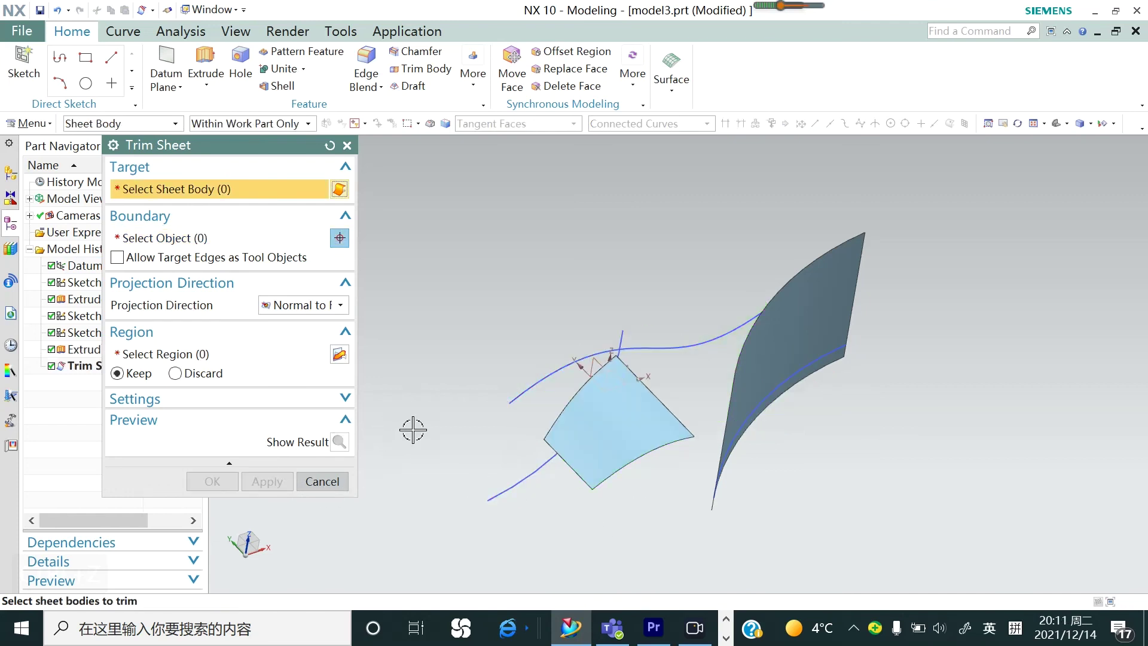